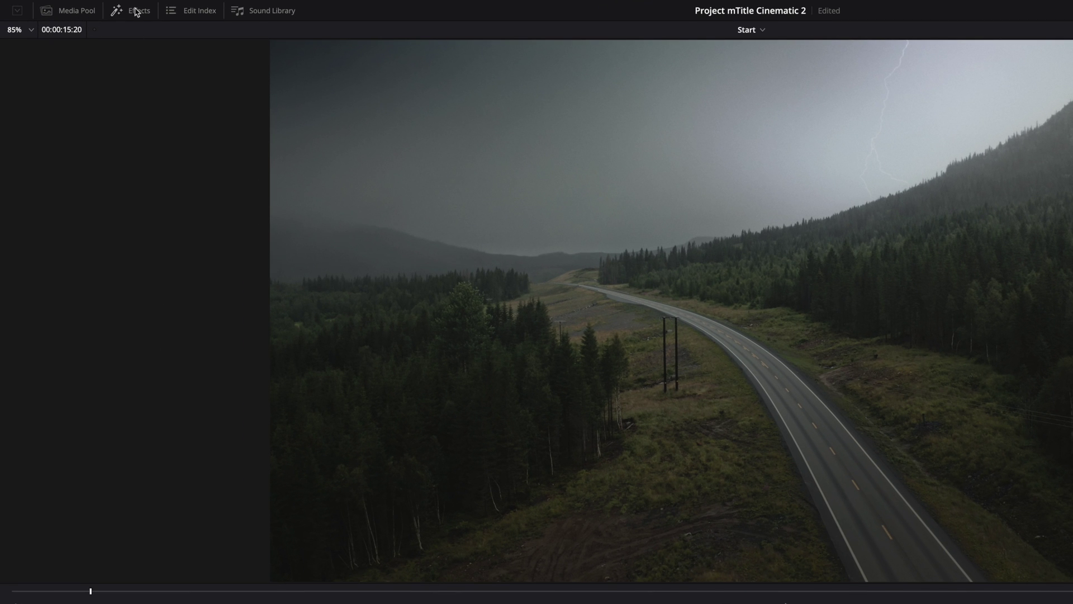
- Show the mTitle Cinematic 2 titles under Effects > Titles > MotionVFX and favourite title 02
click(136, 12)
click(9, 48)
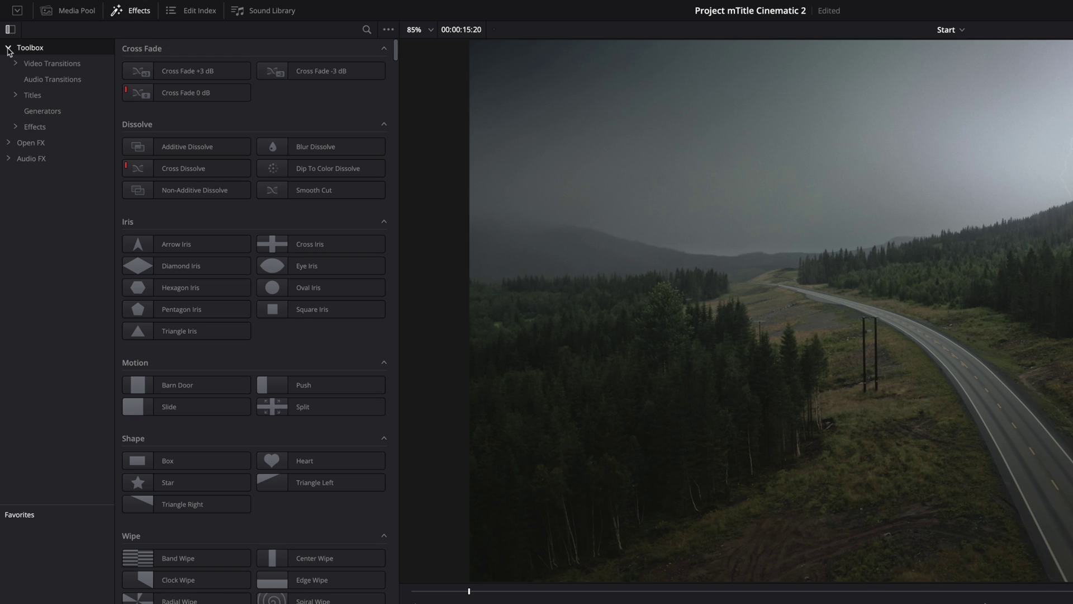
click(16, 94)
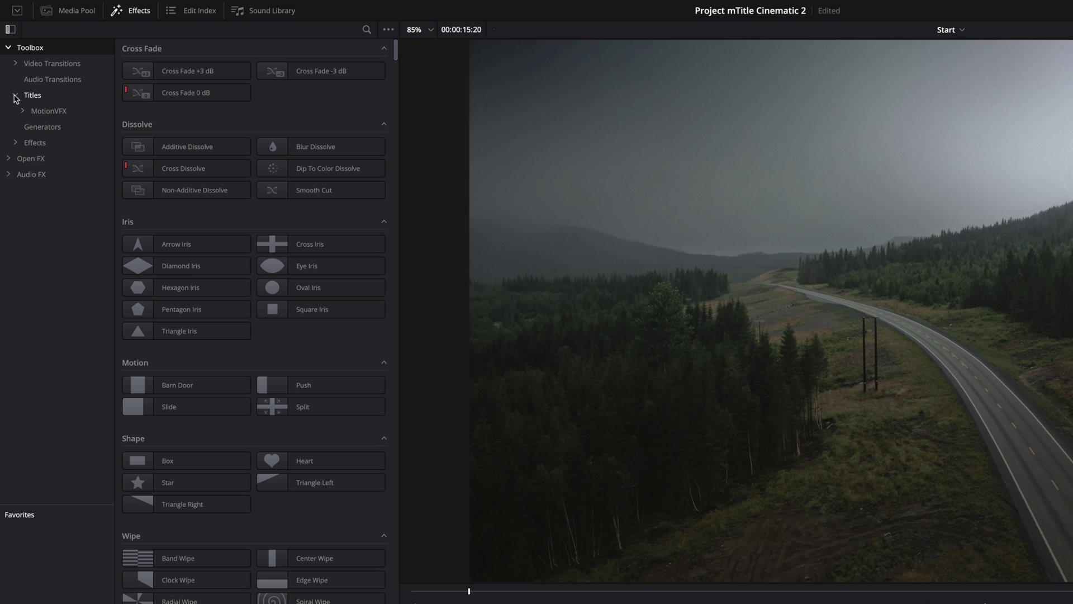
click(24, 112)
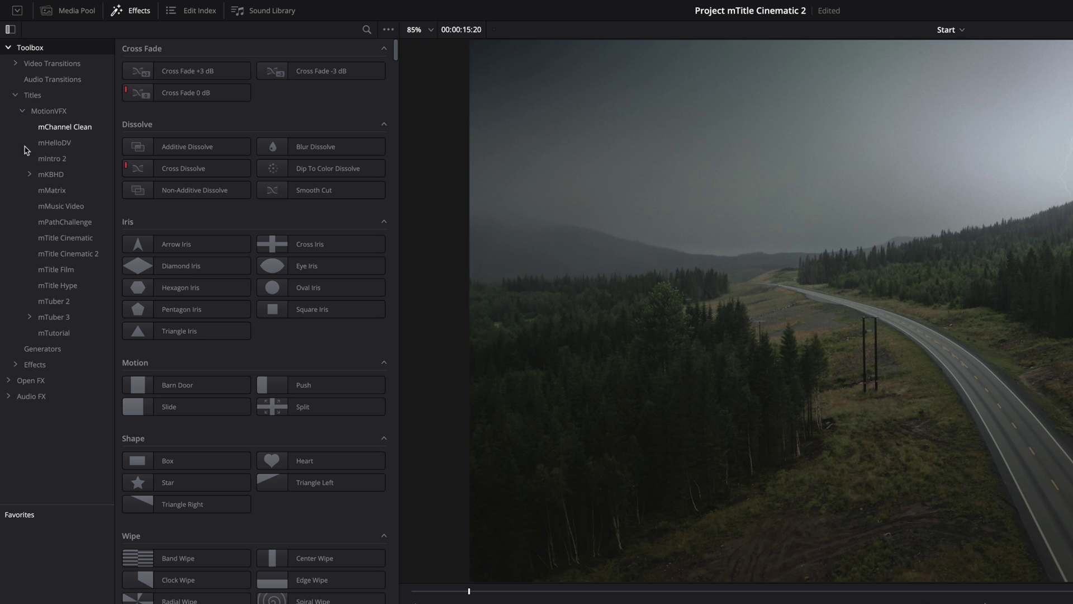
click(64, 255)
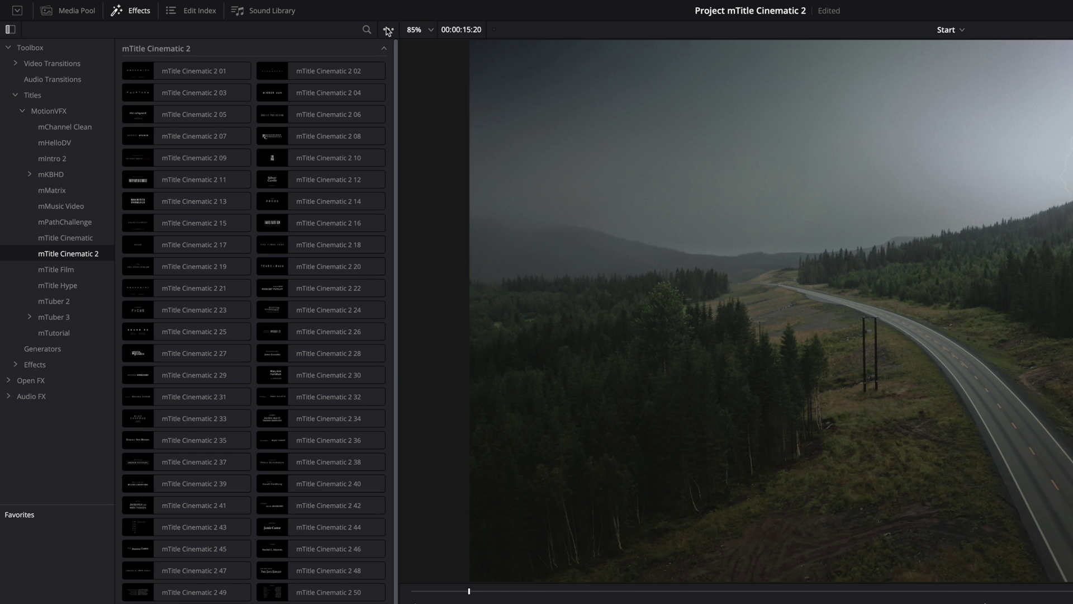
click(388, 32)
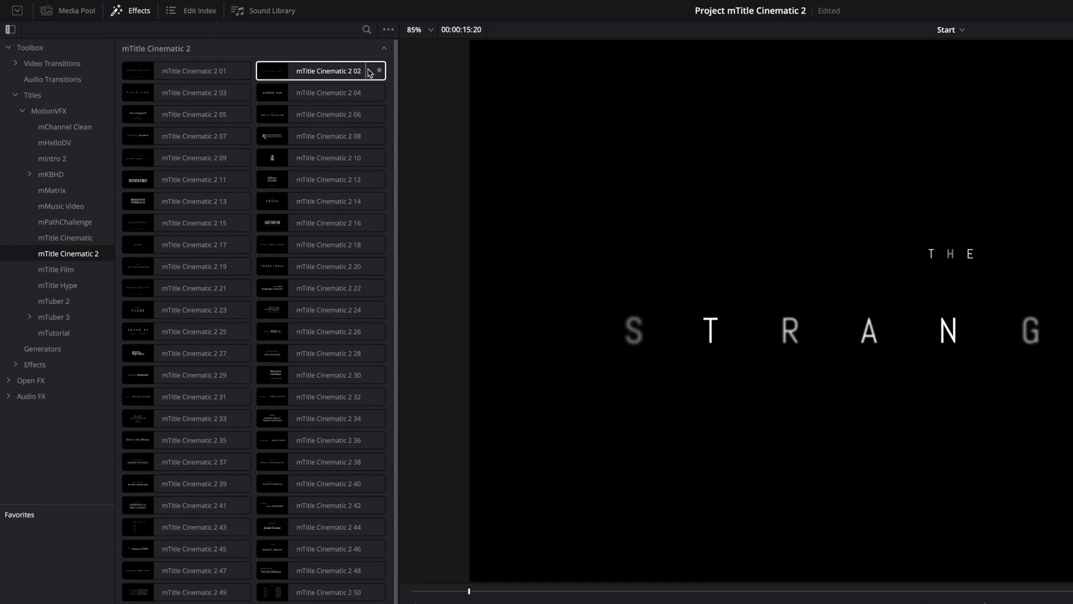
click(379, 72)
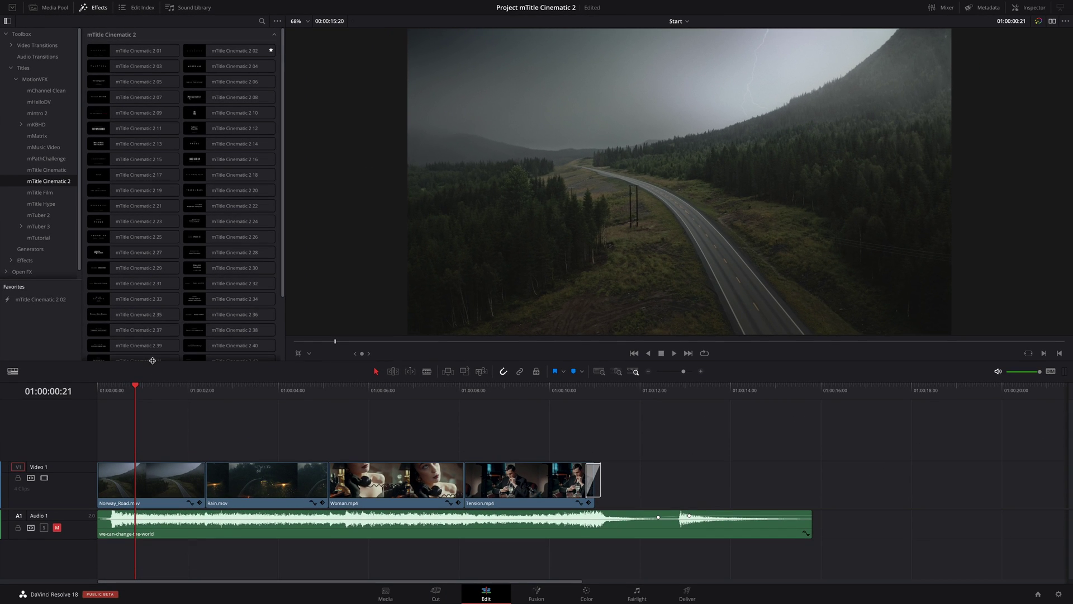
- Place mTitle Cinematic 2 02 at the start of V2, trim it to about two seconds, and narrow Effects
drag(41, 300, 35, 300)
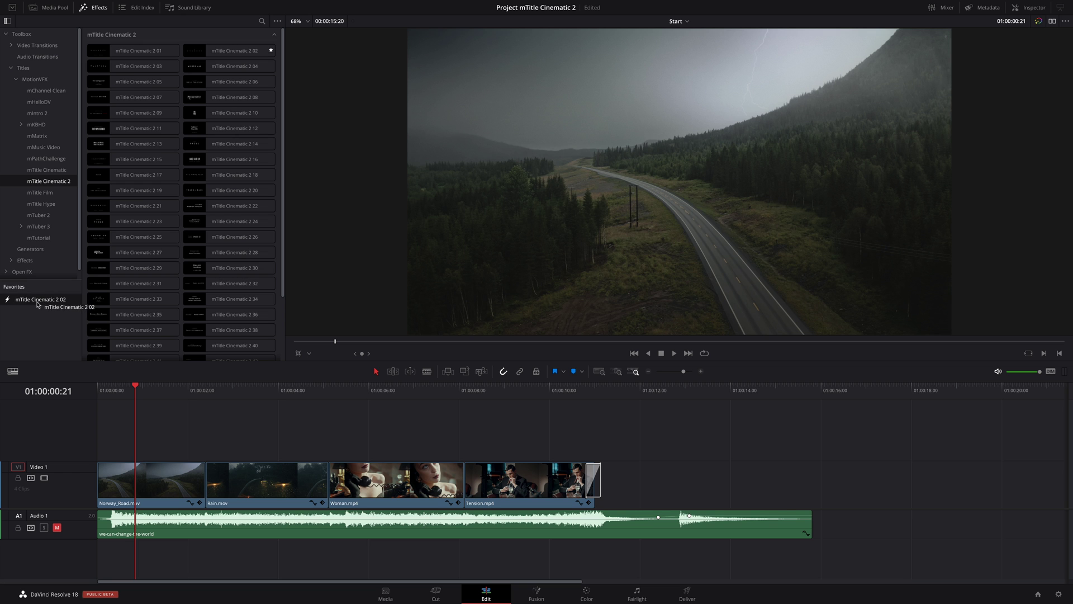
drag(95, 377, 99, 431)
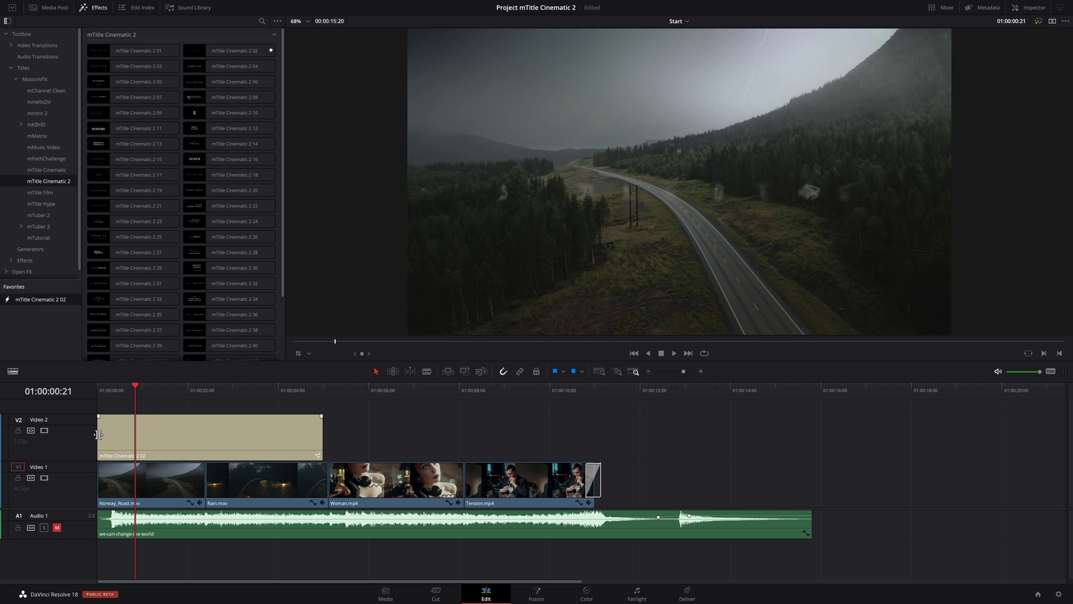
mouse_move(135, 391)
mouse_down()
mouse_move(100, 393)
mouse_move(285, 402)
mouse_move(202, 404)
mouse_up()
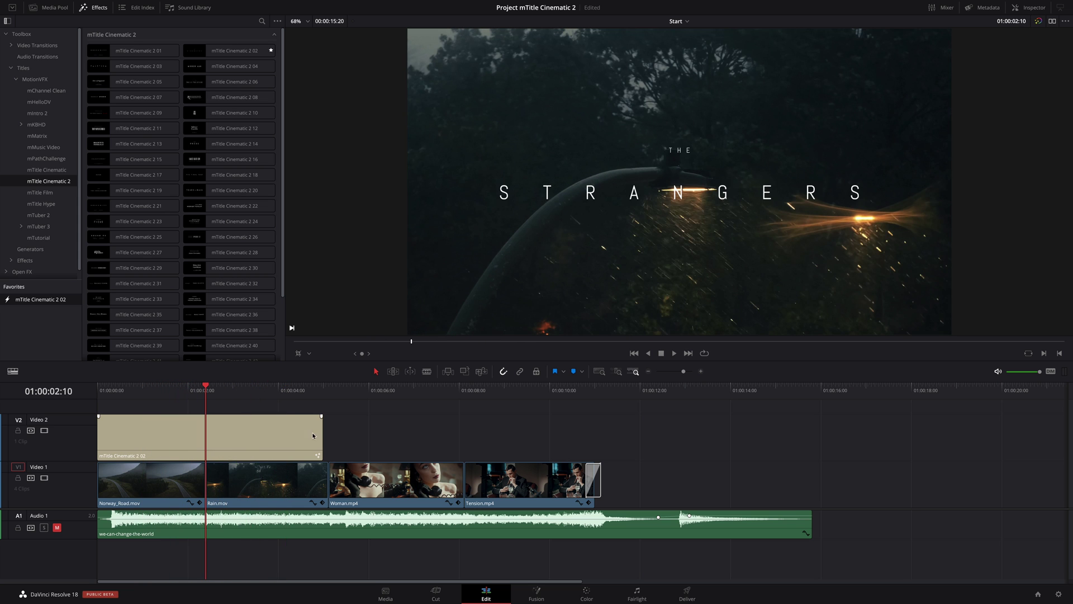
drag(320, 434, 202, 423)
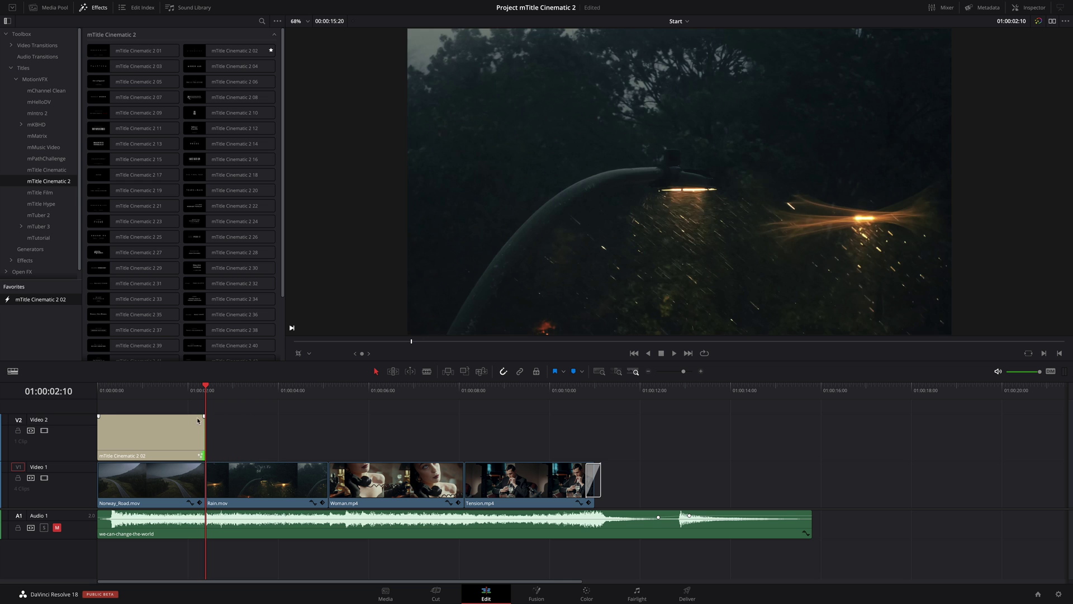
click(181, 391)
click(9, 21)
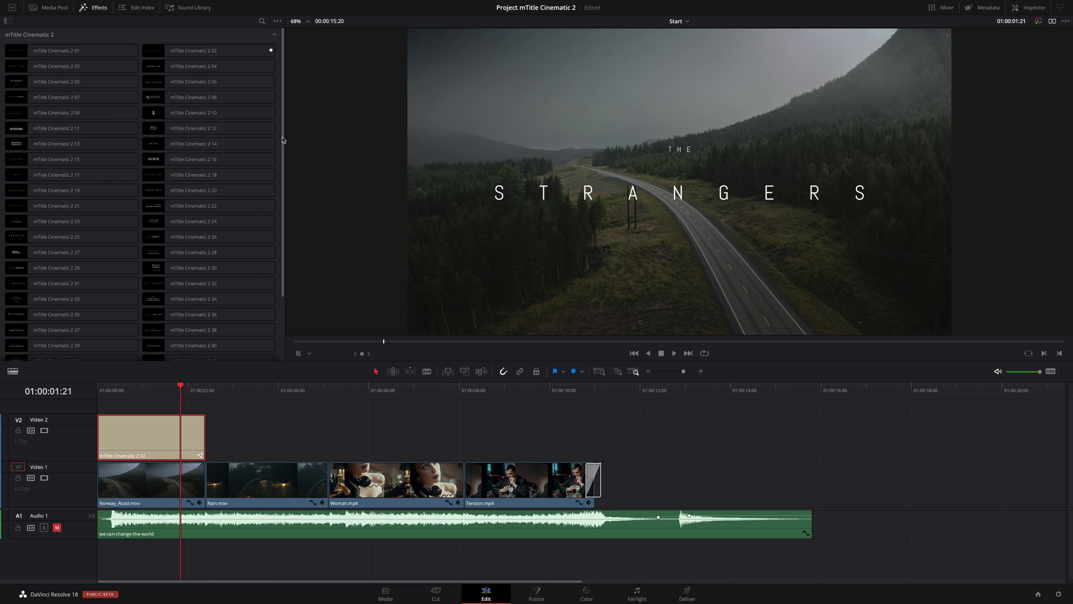
drag(283, 138, 208, 167)
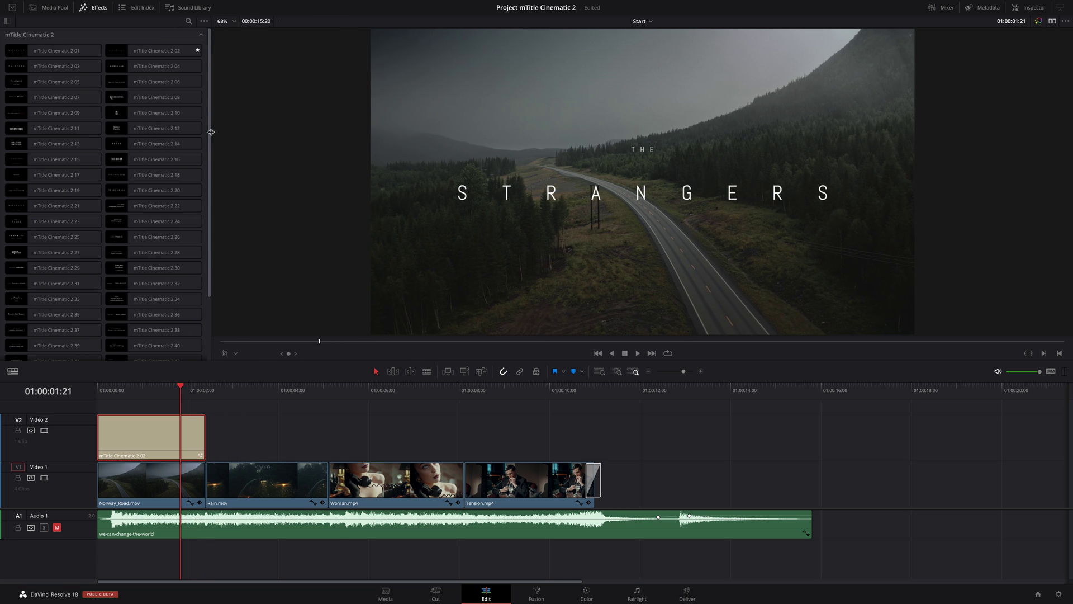
- Set the STRANGERS title's content Position X to 0.492 and Scale to 0.86
click(1032, 8)
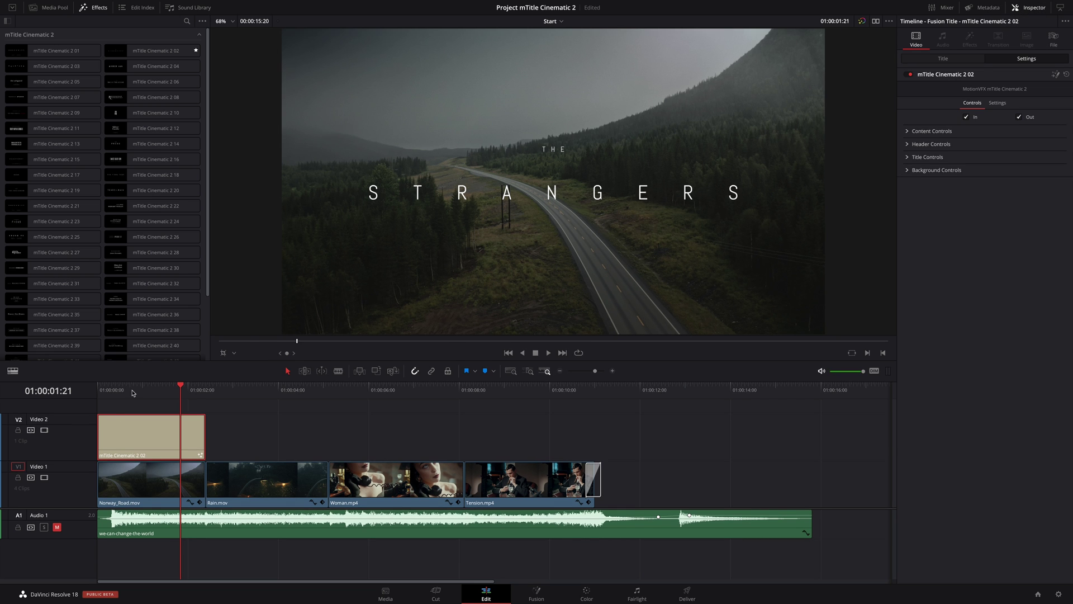
drag(118, 392, 144, 395)
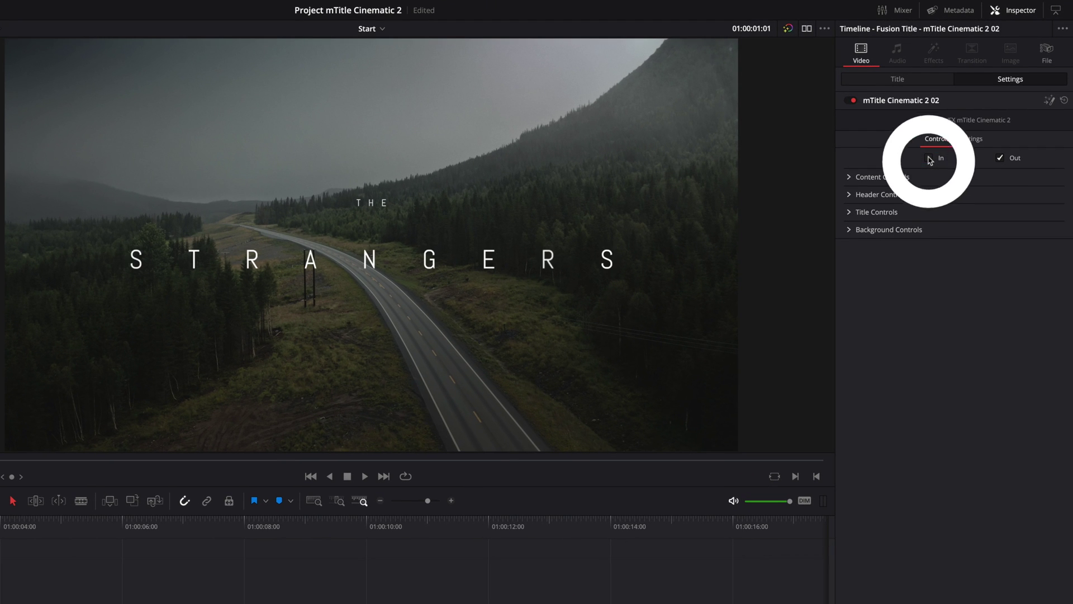
click(929, 159)
click(929, 160)
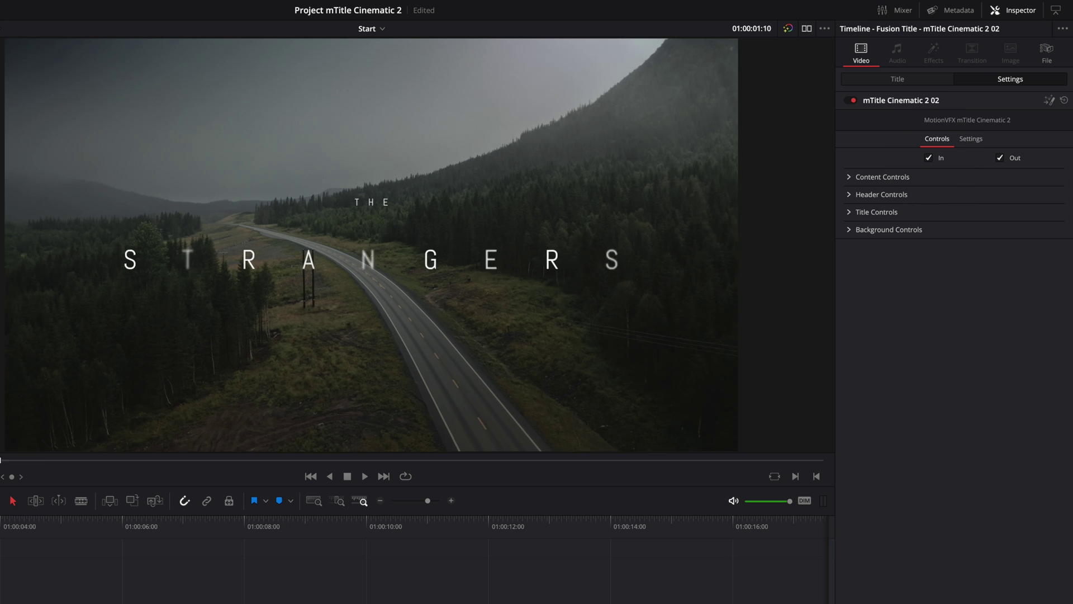
click(848, 178)
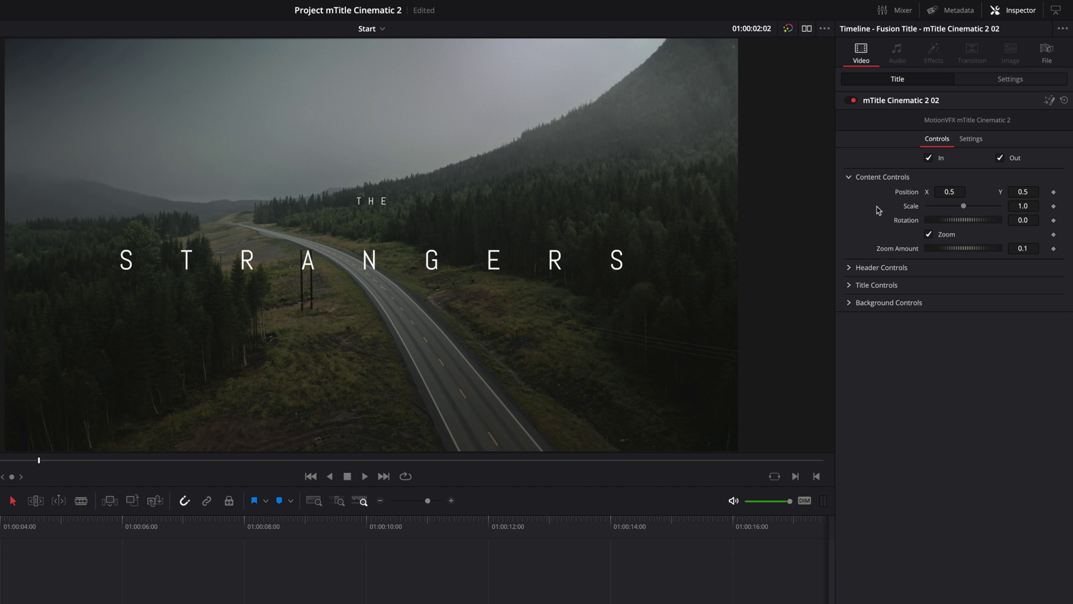
drag(952, 192, 965, 221)
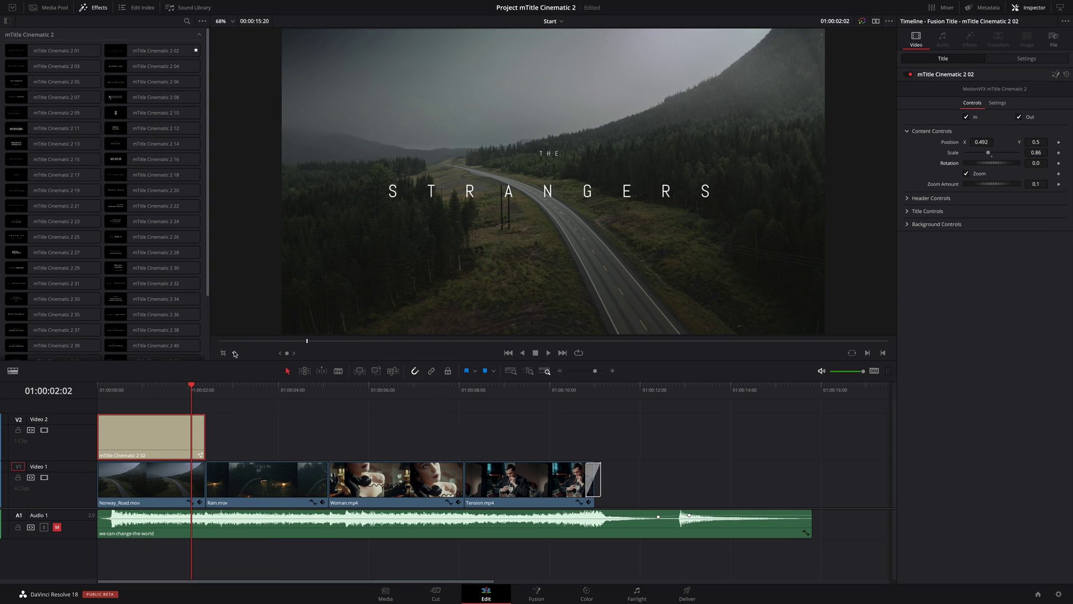
click(235, 354)
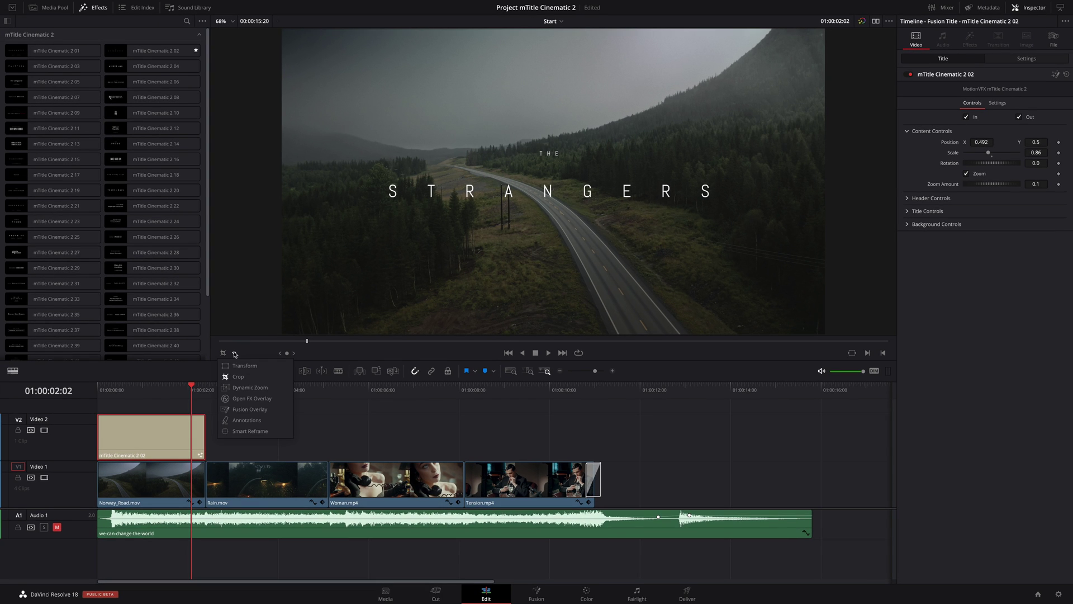
- Reset the title's rotation to zero and position to 0.5, and set its scale to 0.6
click(243, 411)
mouse_move(554, 176)
mouse_down()
mouse_move(576, 181)
mouse_move(585, 198)
mouse_up()
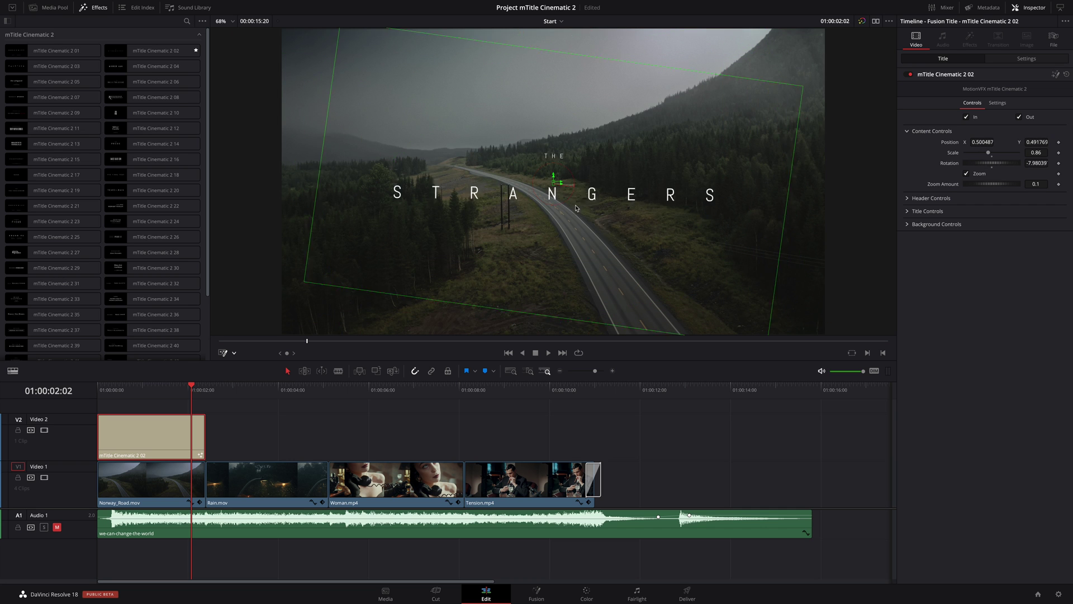
double_click(948, 162)
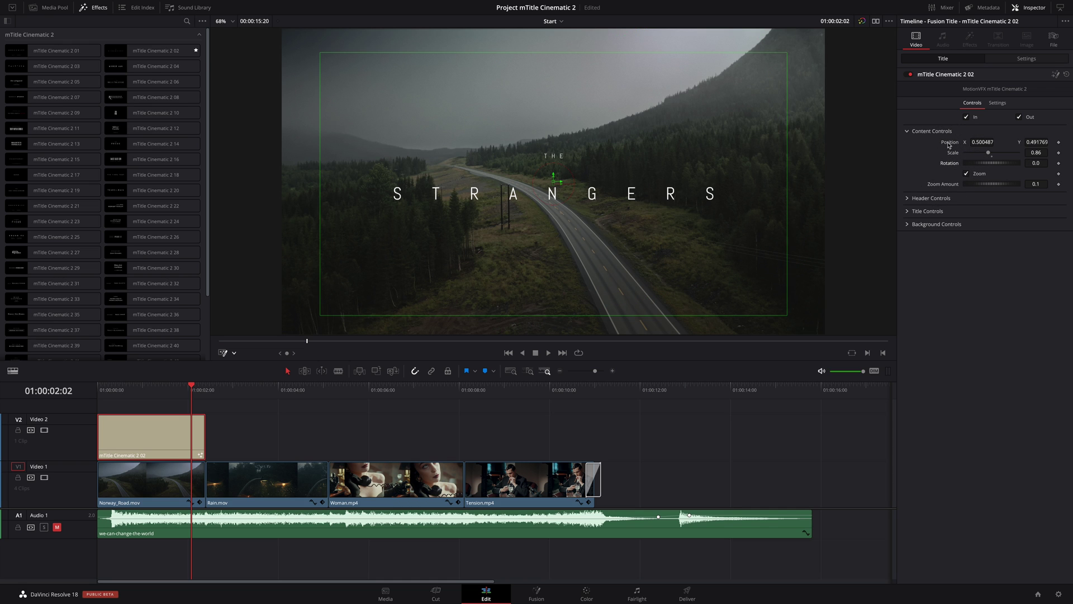
double_click(949, 142)
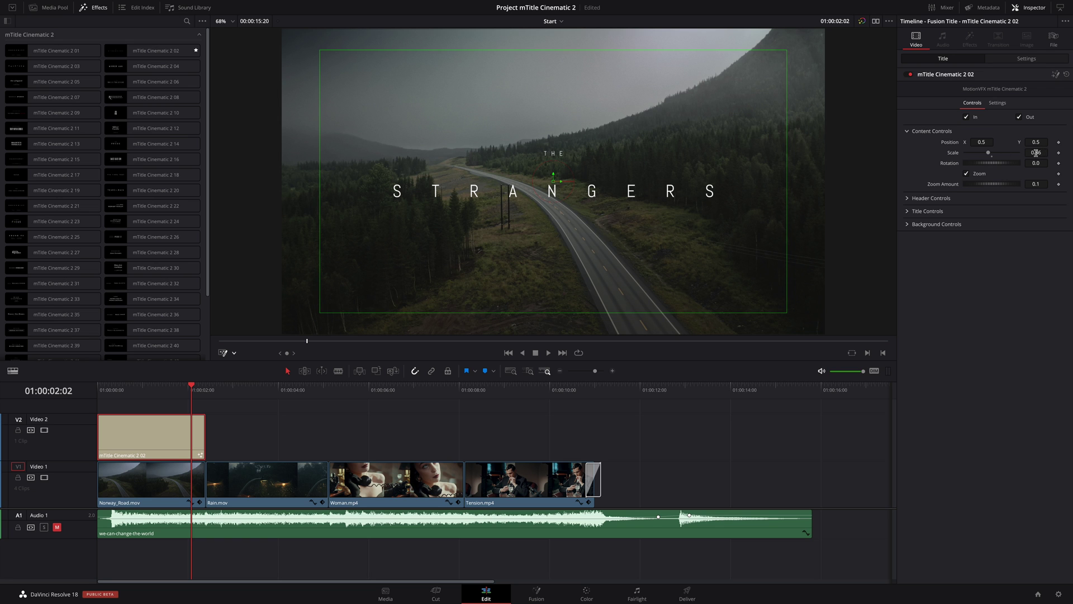
drag(988, 152, 982, 152)
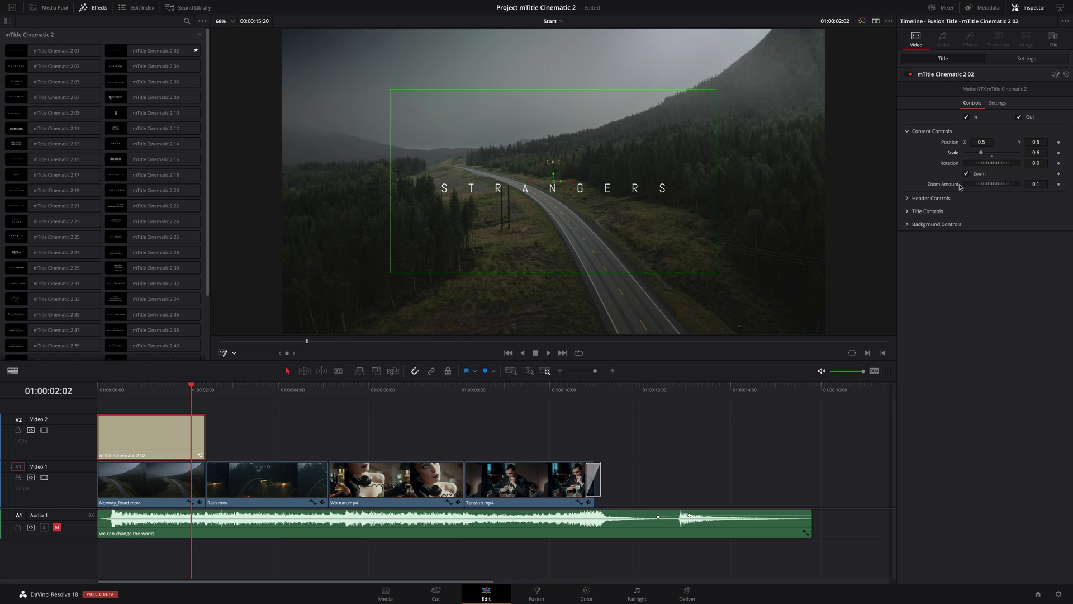
click(223, 353)
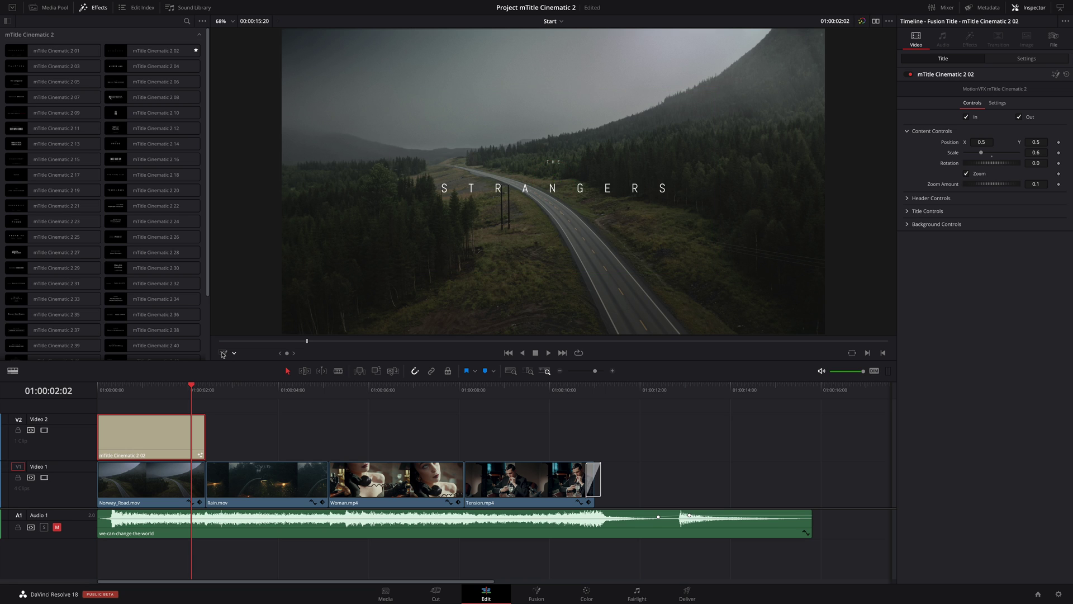
drag(293, 341, 297, 343)
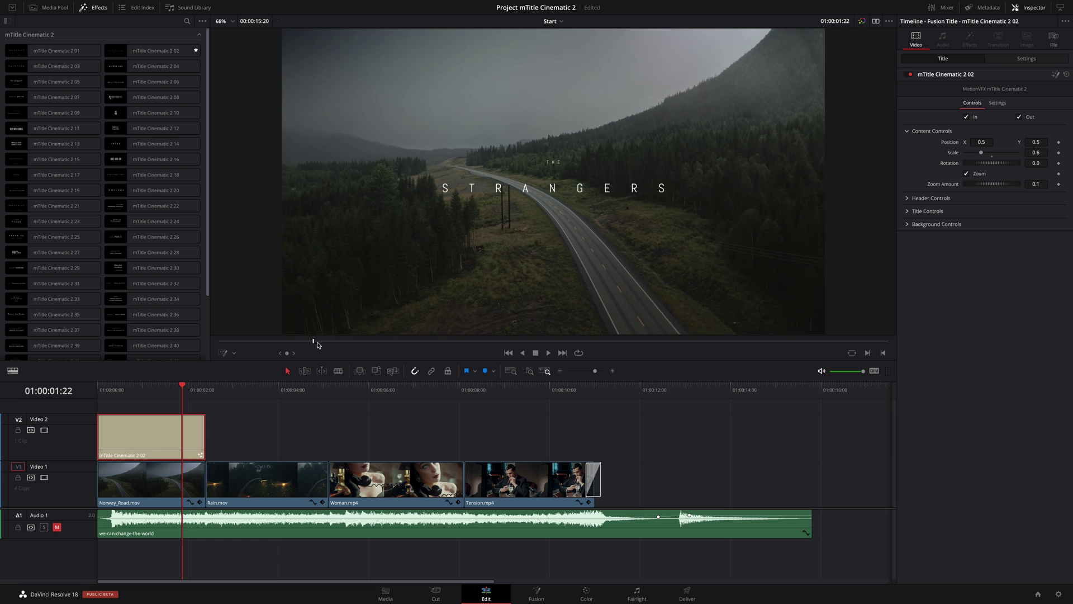
- Change the title text to an AN ORIGINAL header above SERIES and preview it
key(j)
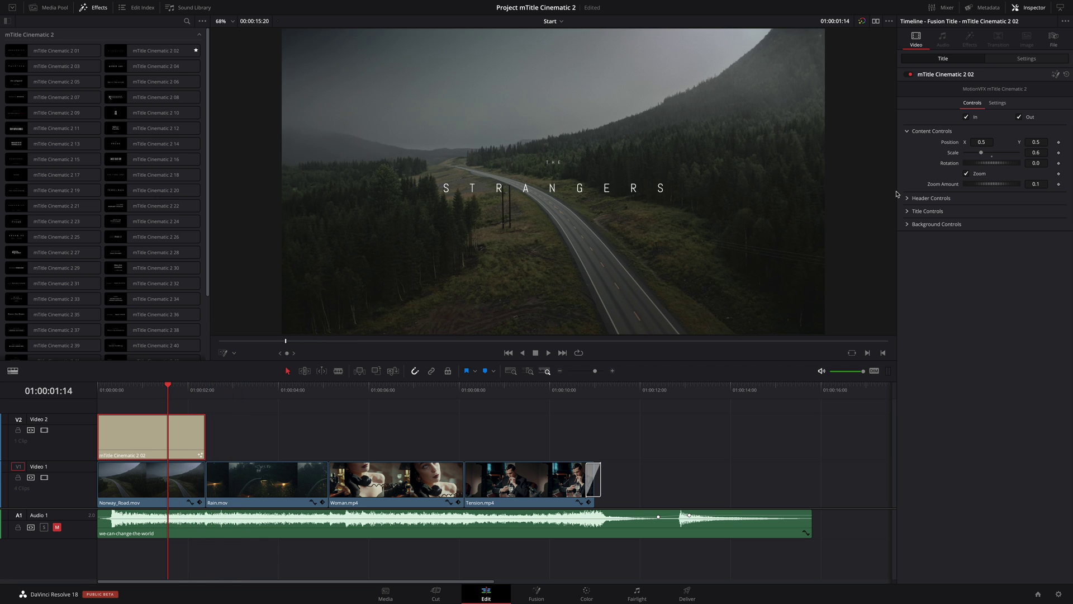
click(908, 199)
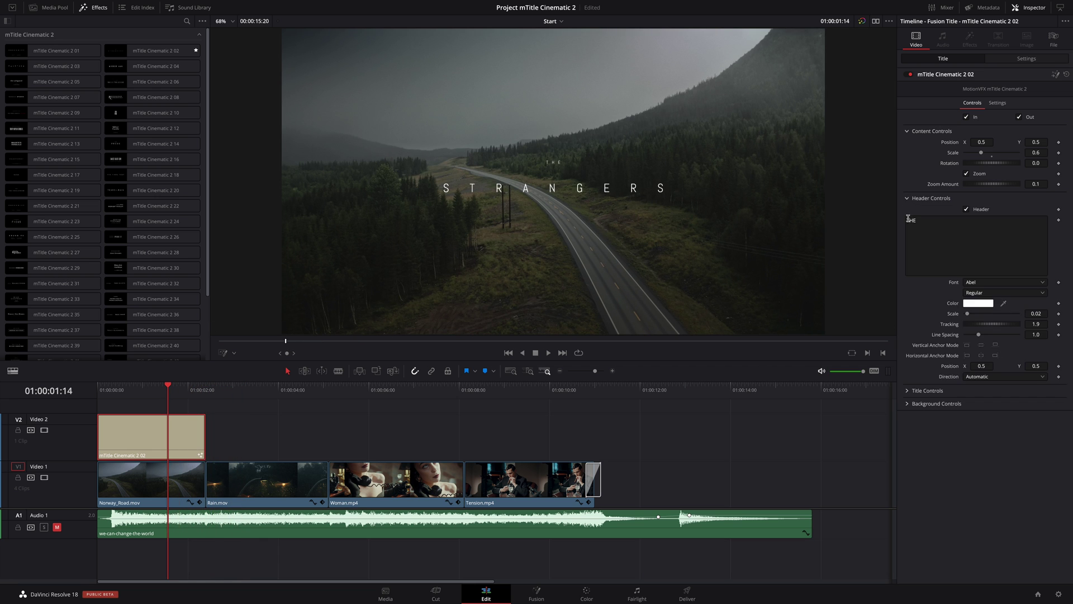
click(909, 391)
text(AN ORIGI)
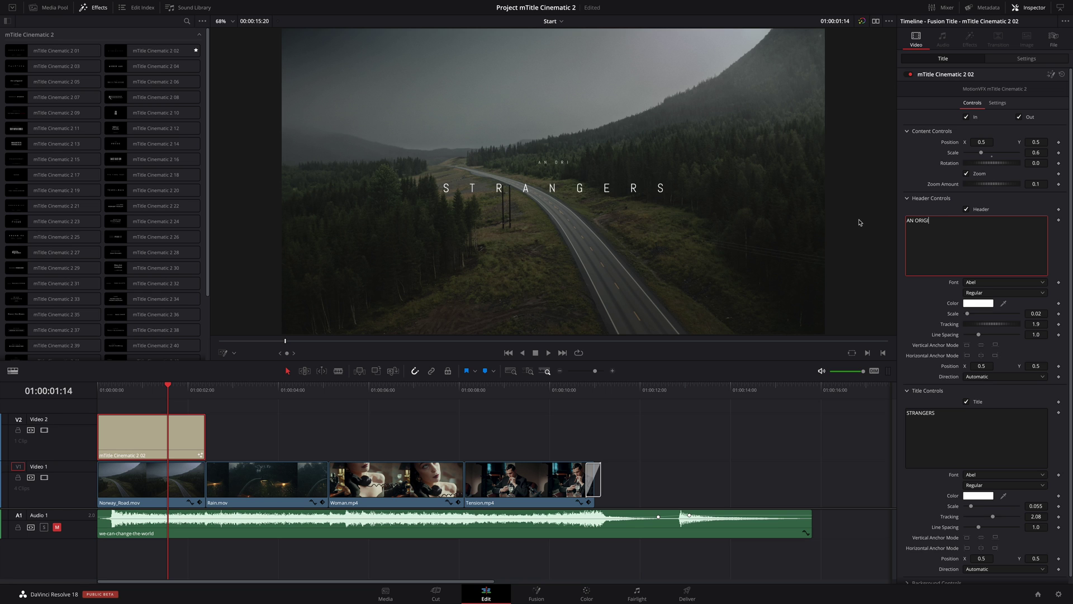
text(NAL)
click(941, 413)
text(SERIES)
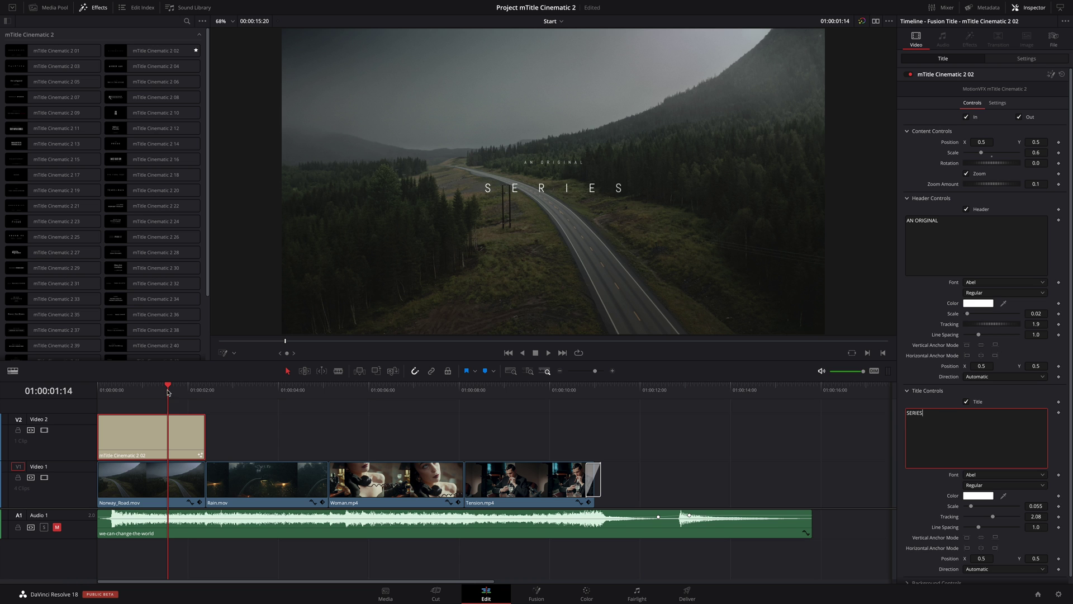
drag(111, 389, 98, 391)
key(space)
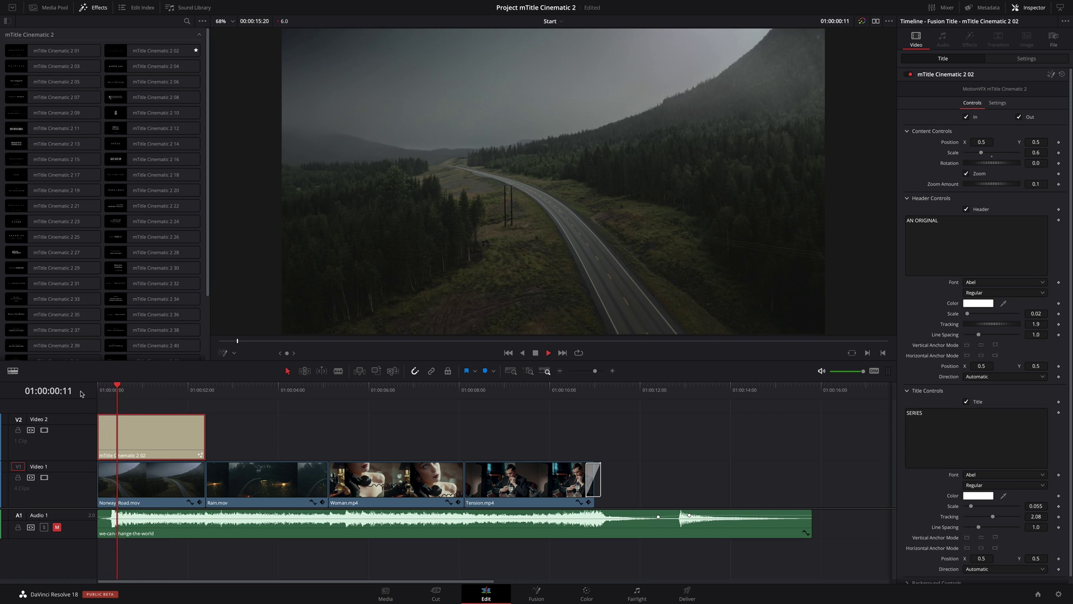
key(space)
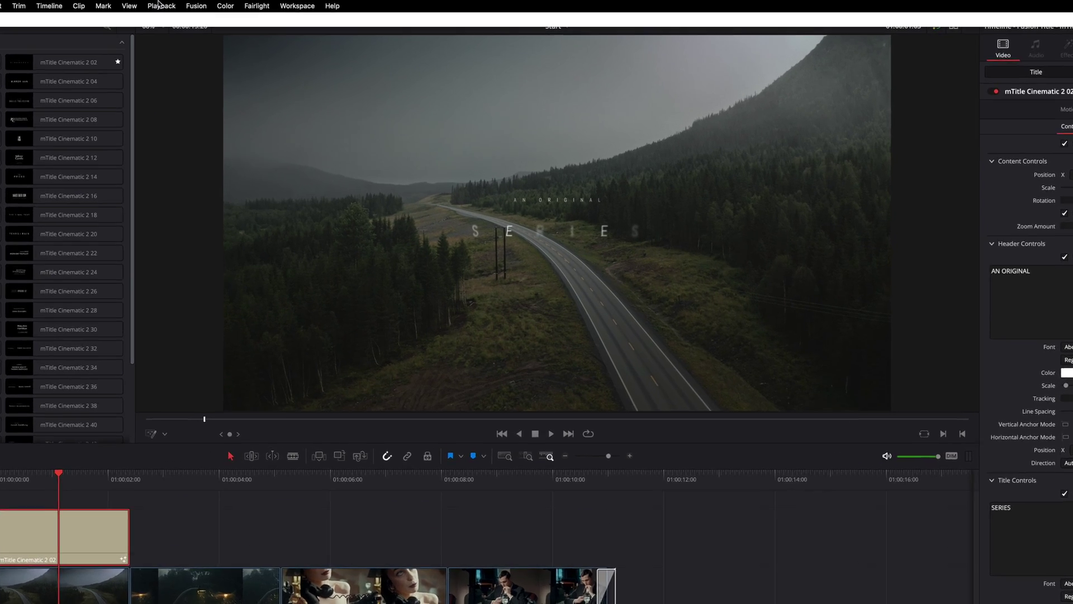
- Set Playback > Render Cache to Smart and play the title from the start
click(78, 7)
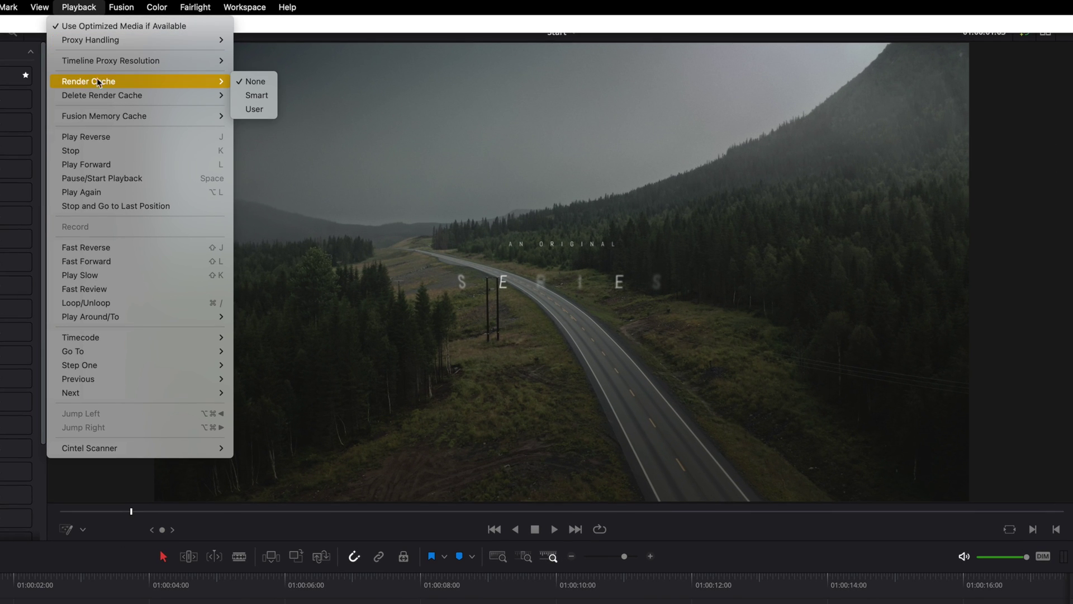
click(252, 88)
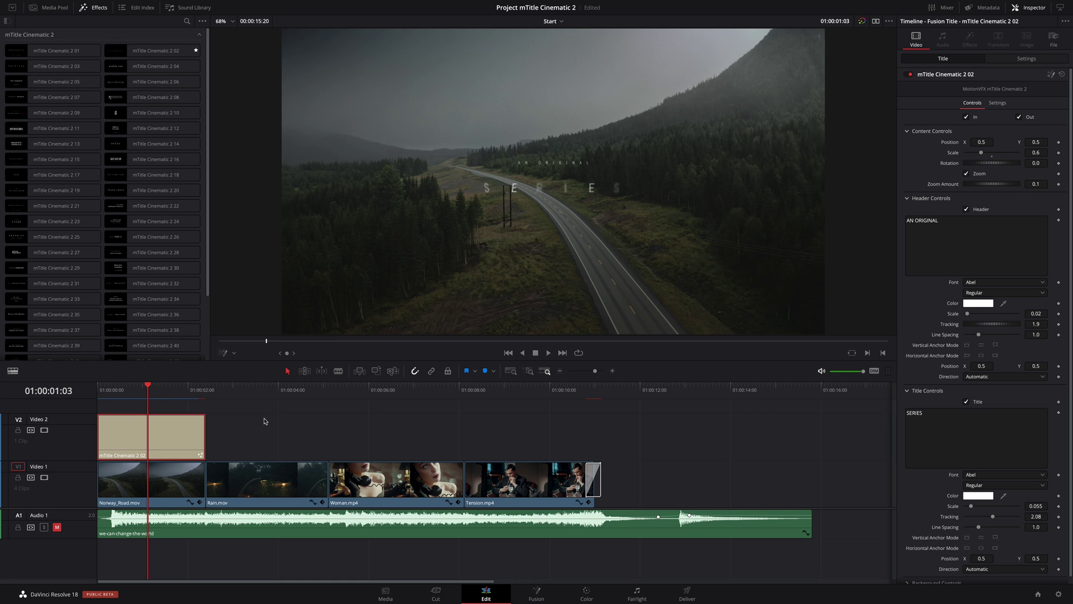
drag(138, 391, 92, 390)
key(space)
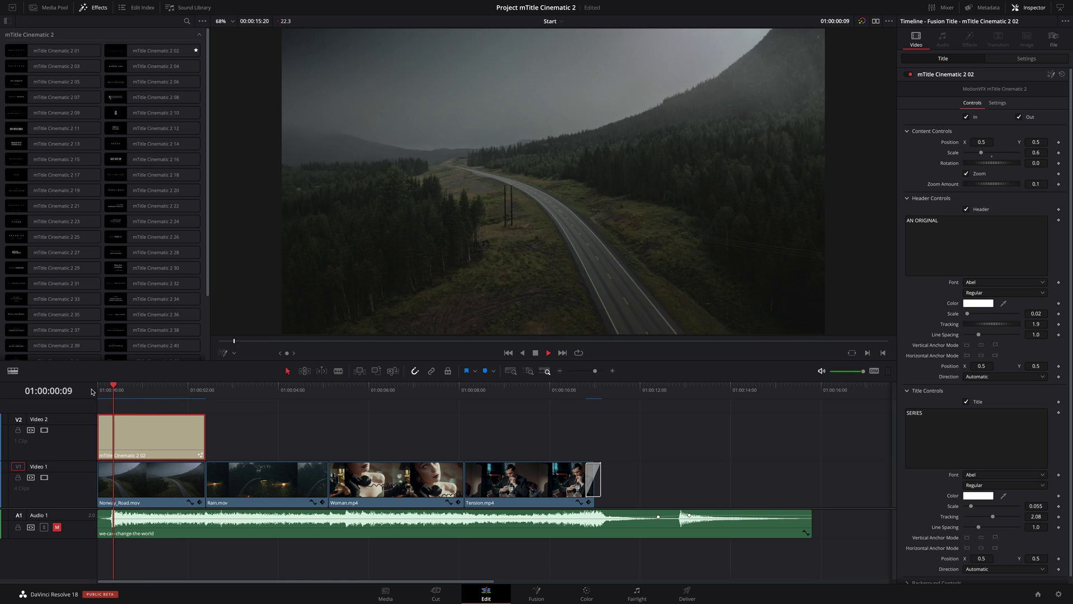
click(907, 198)
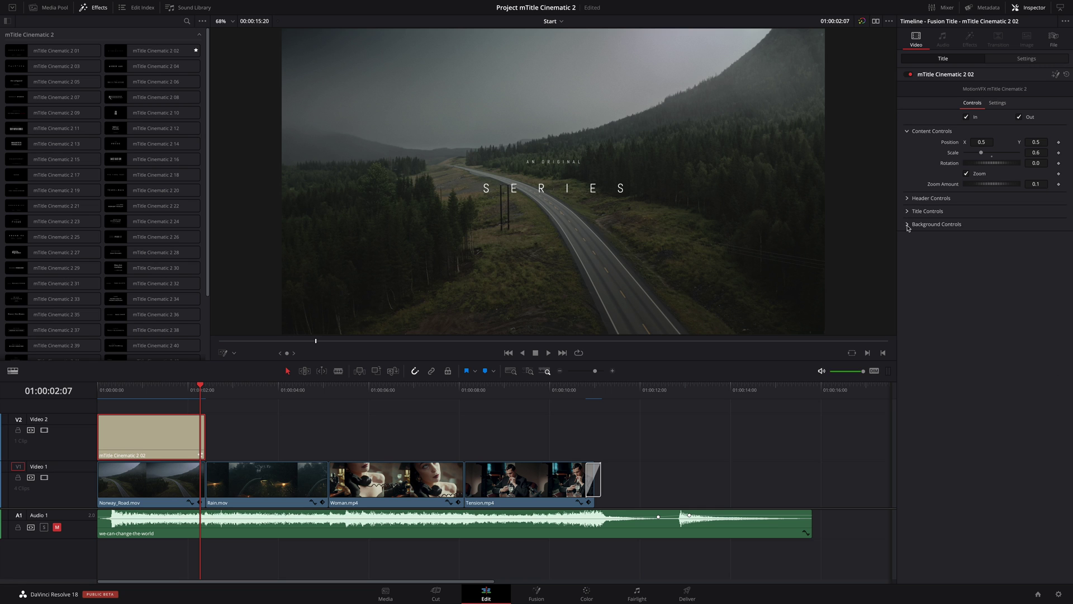
click(907, 225)
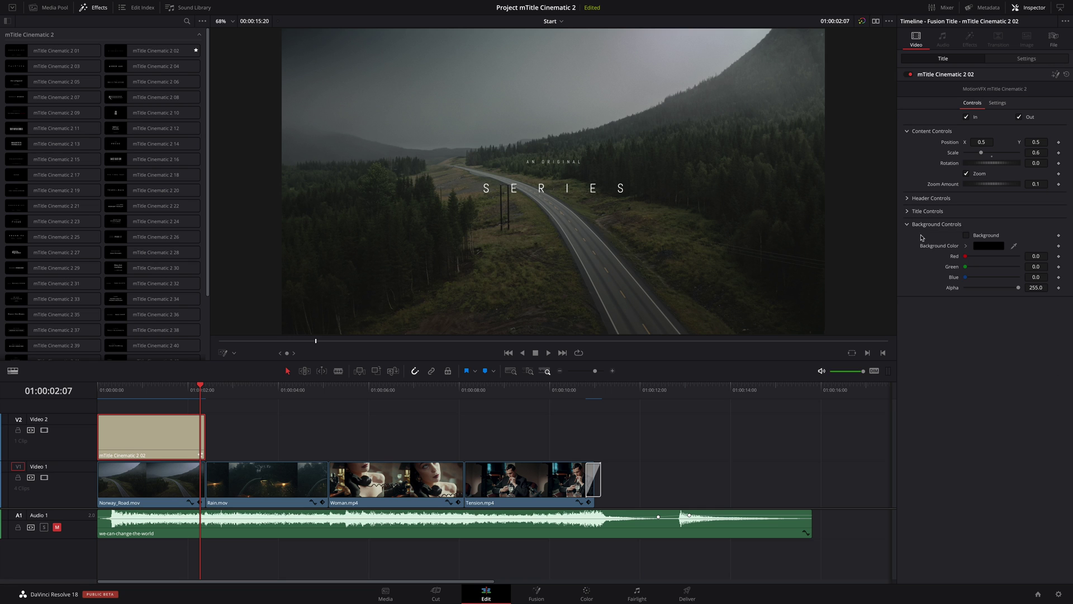
click(967, 236)
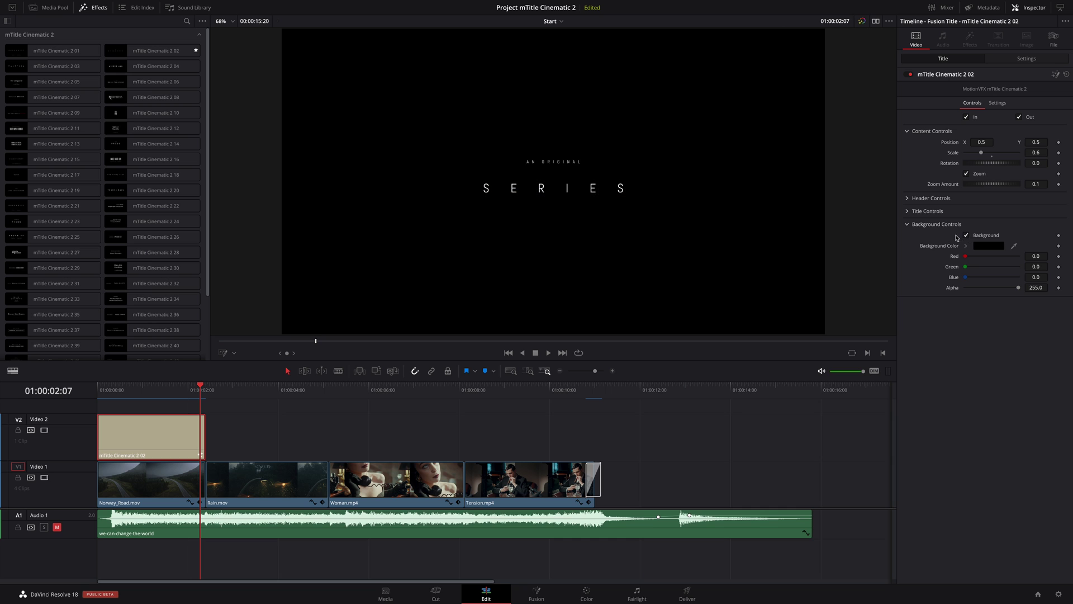
click(985, 247)
drag(872, 347, 829, 348)
drag(818, 302, 819, 290)
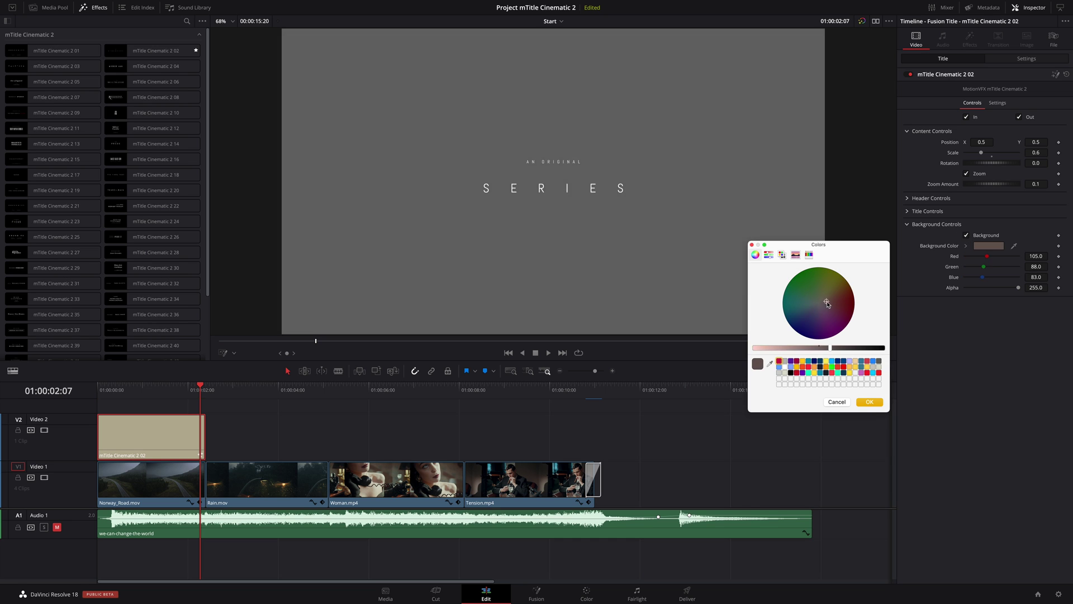
click(869, 402)
click(967, 235)
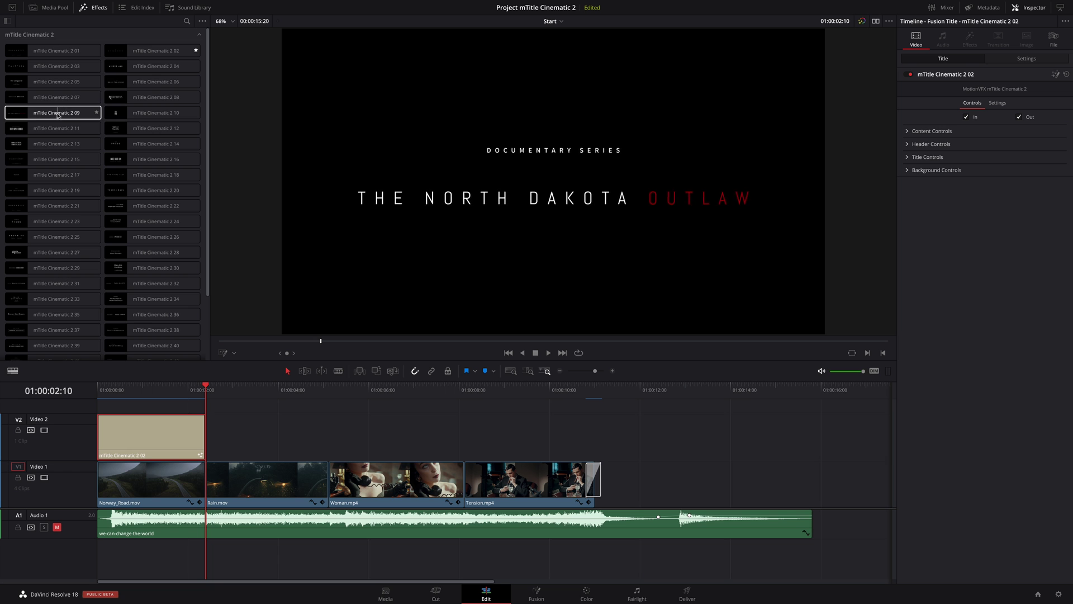
- Add mTitle Cinematic 2 09 after the first title, reading CREATED BY / THE MOUNTAIN STUDIOS
drag(40, 112, 209, 436)
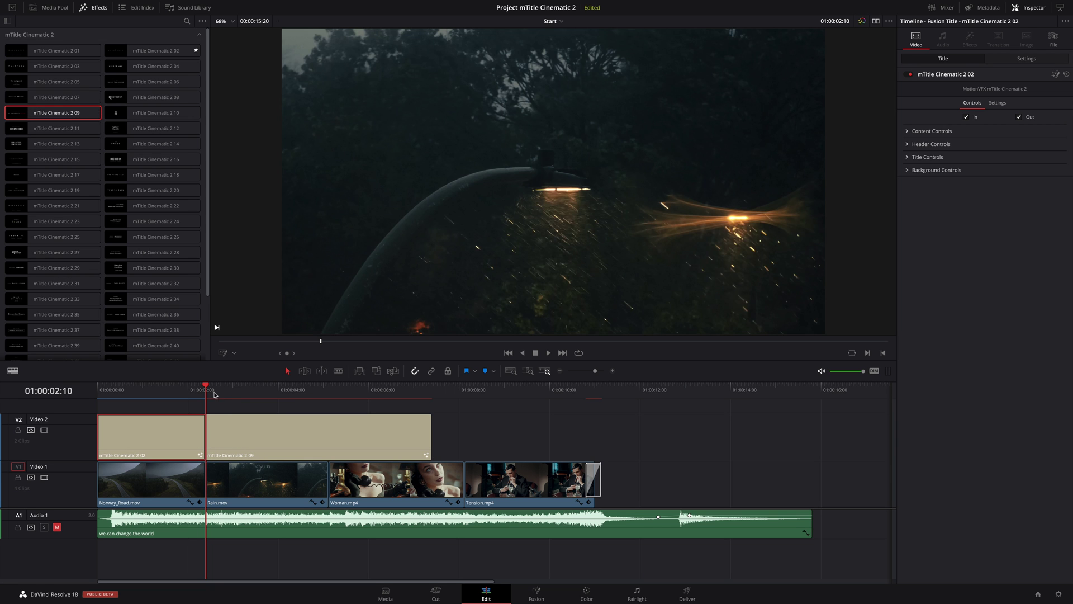
drag(205, 391, 297, 398)
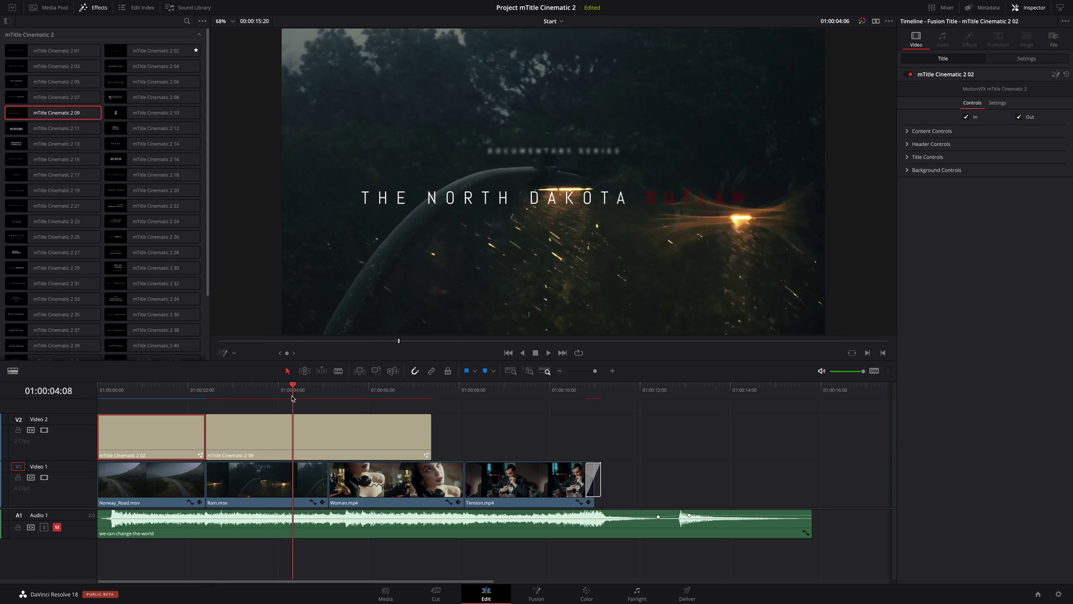
click(263, 443)
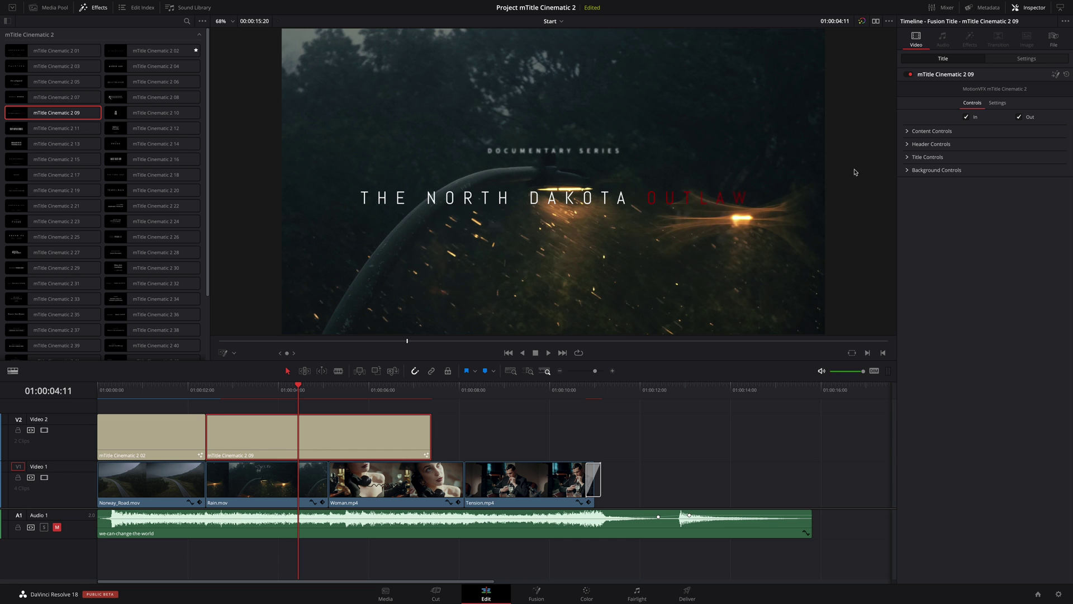
click(931, 144)
click(928, 336)
drag(964, 166, 899, 165)
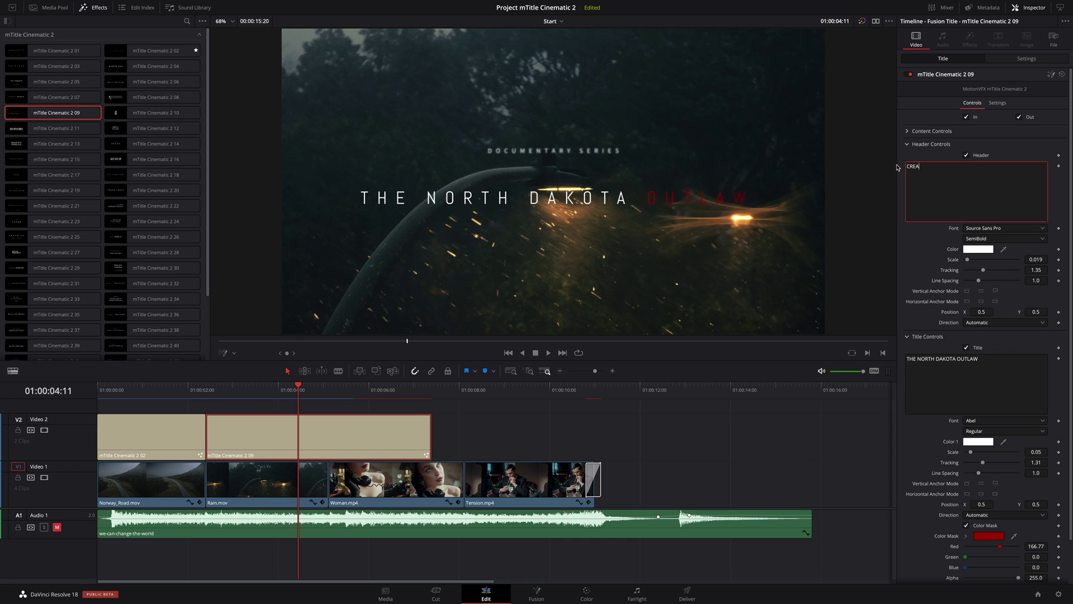
text(TED BY)
click(987, 360)
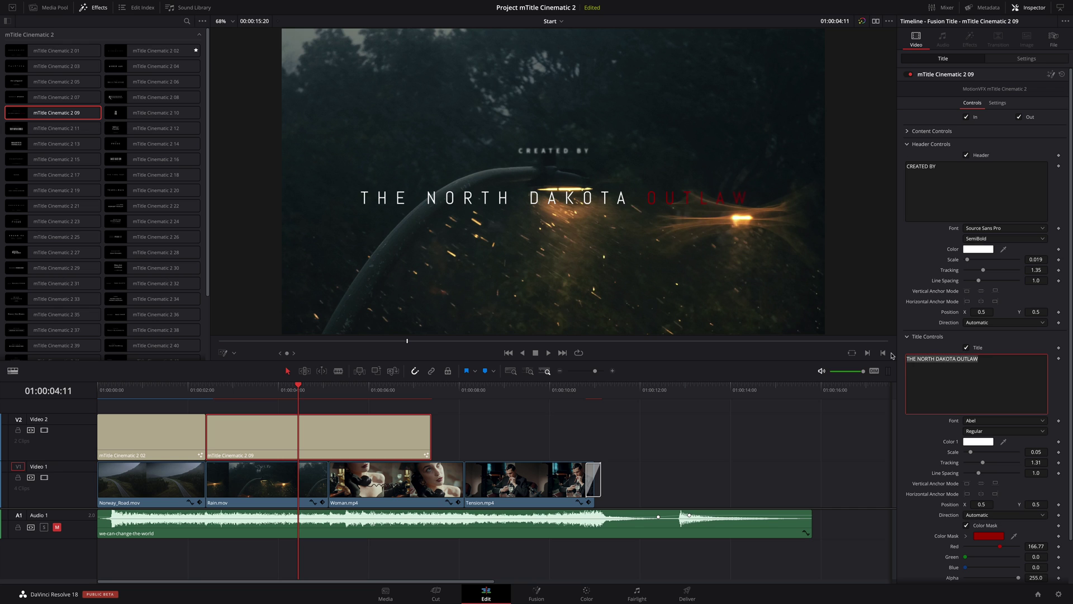
text(THE MOUNTAIN STUDIOS)
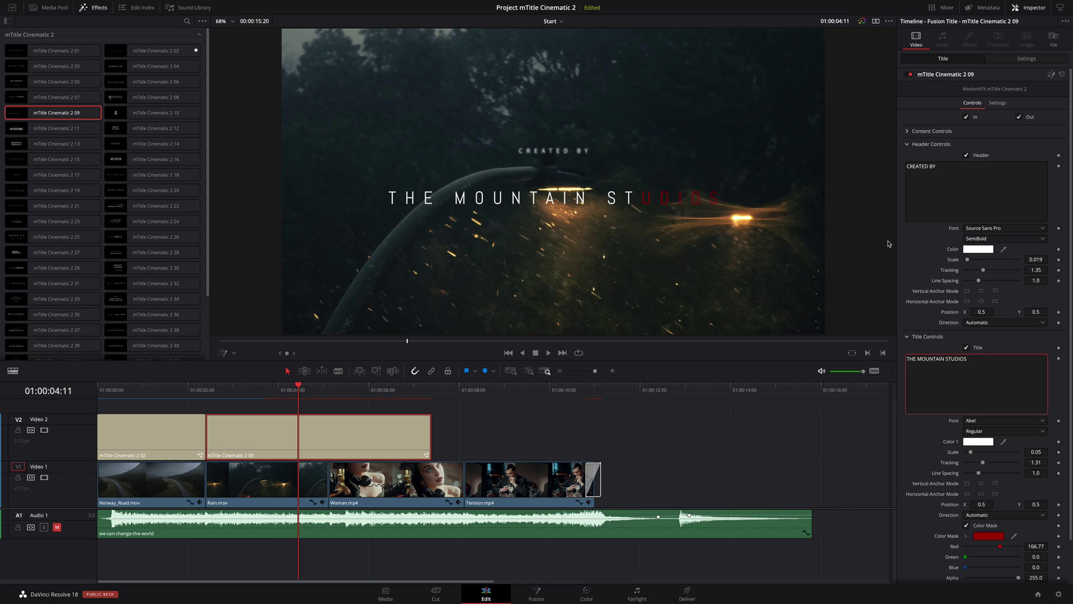
- Scale the second title to 0.6, move it to X 0.3 and higher, and shift the header left
click(907, 132)
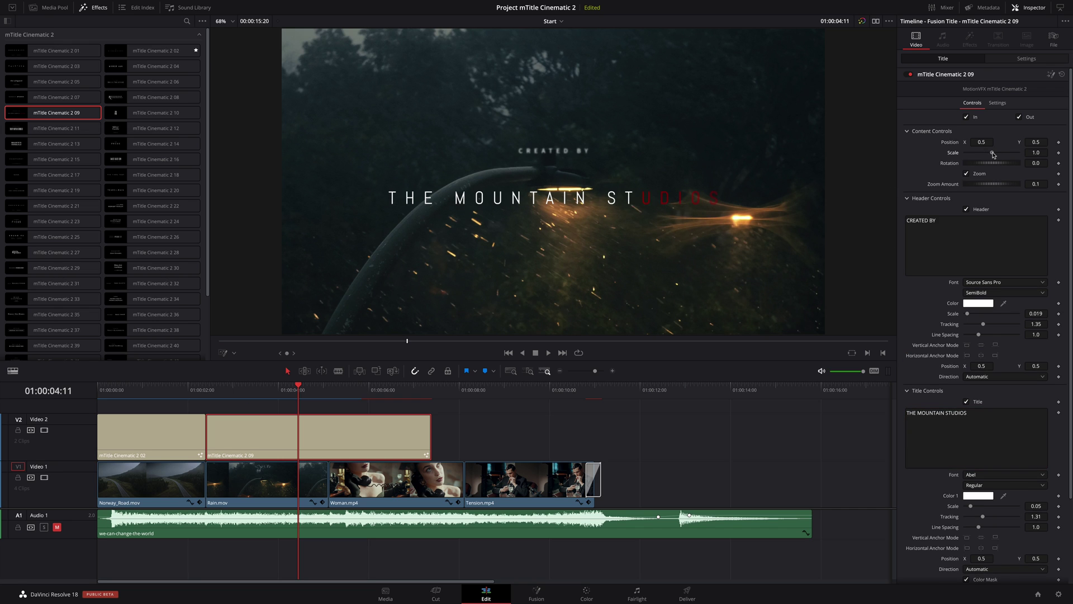
drag(993, 152, 983, 155)
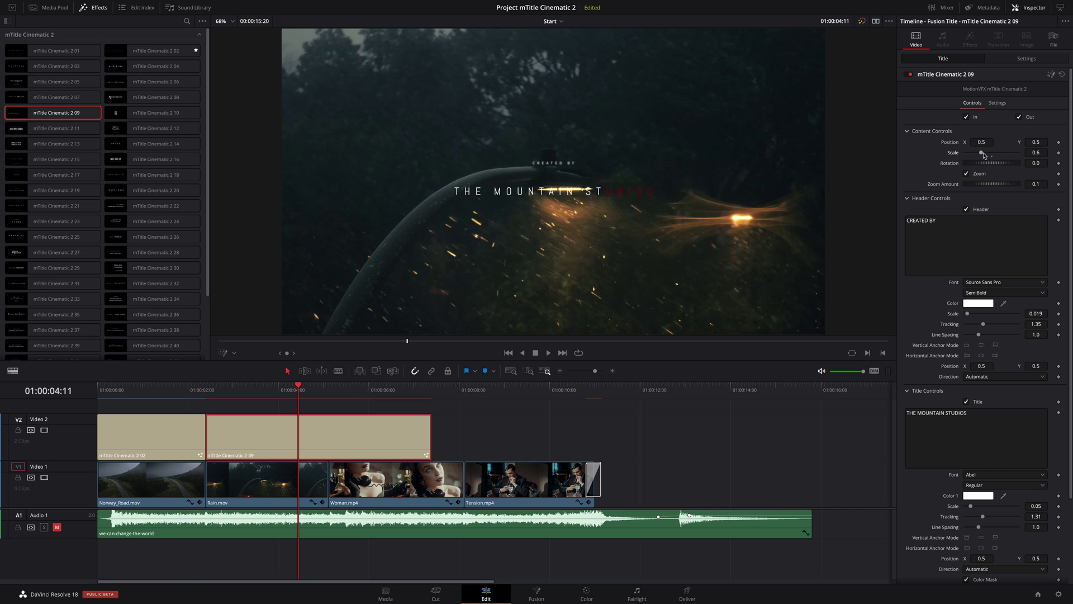
drag(983, 141, 973, 142)
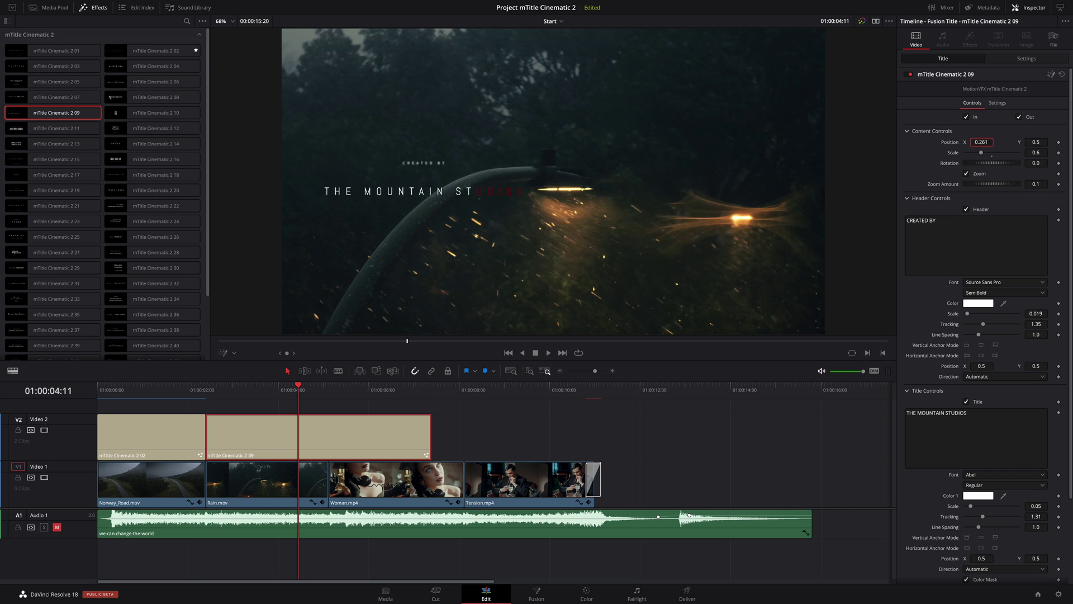
drag(1038, 142, 1048, 142)
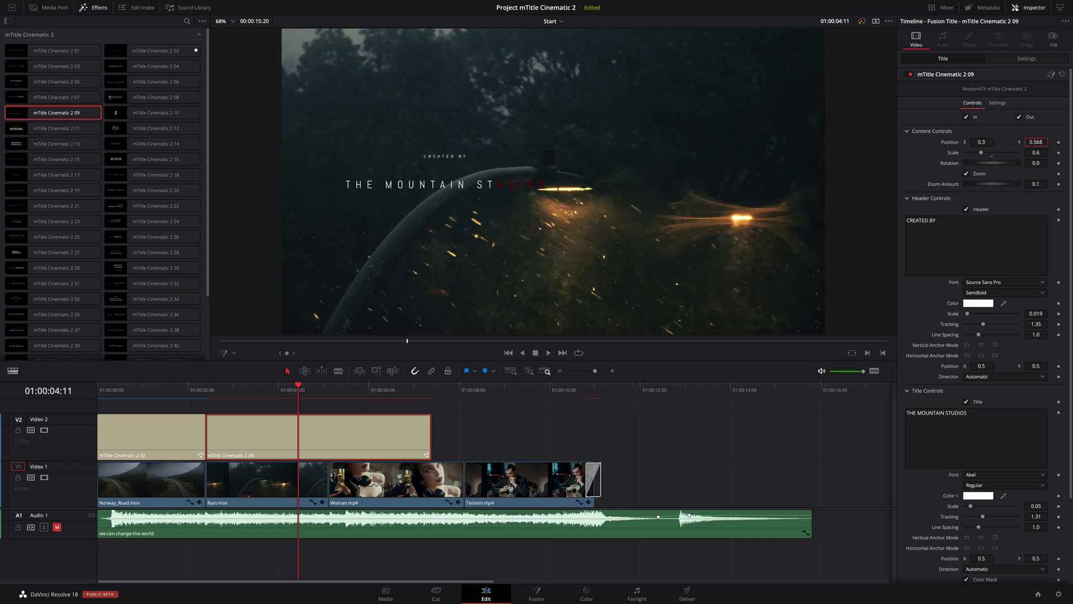
click(908, 132)
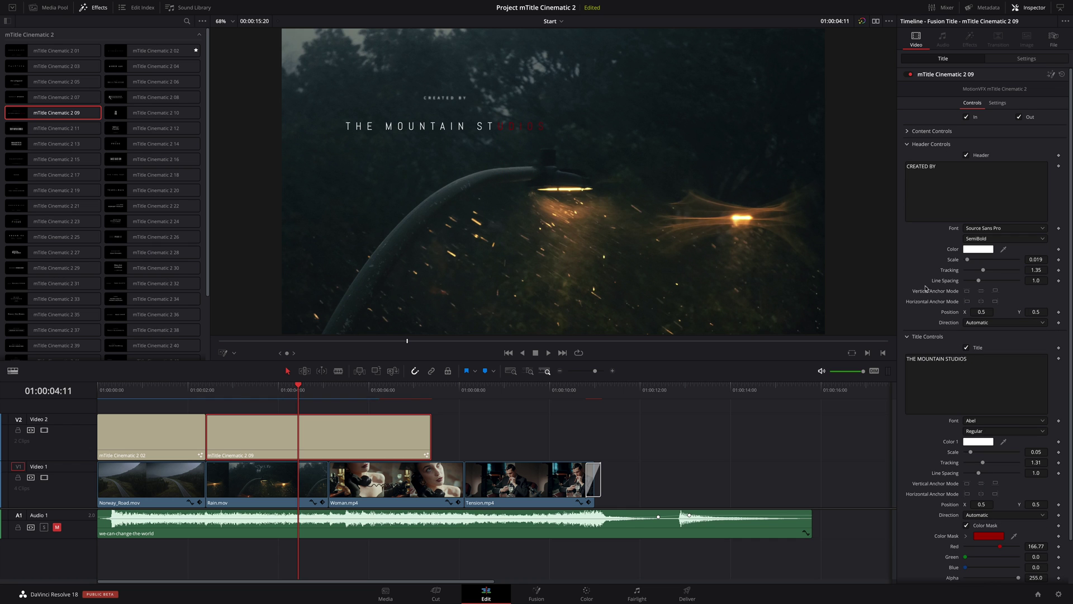
mouse_move(982, 312)
mouse_down()
mouse_move(973, 312)
mouse_move(984, 314)
mouse_up()
scroll(937, 418, down, 2)
drag(1000, 499, 1012, 501)
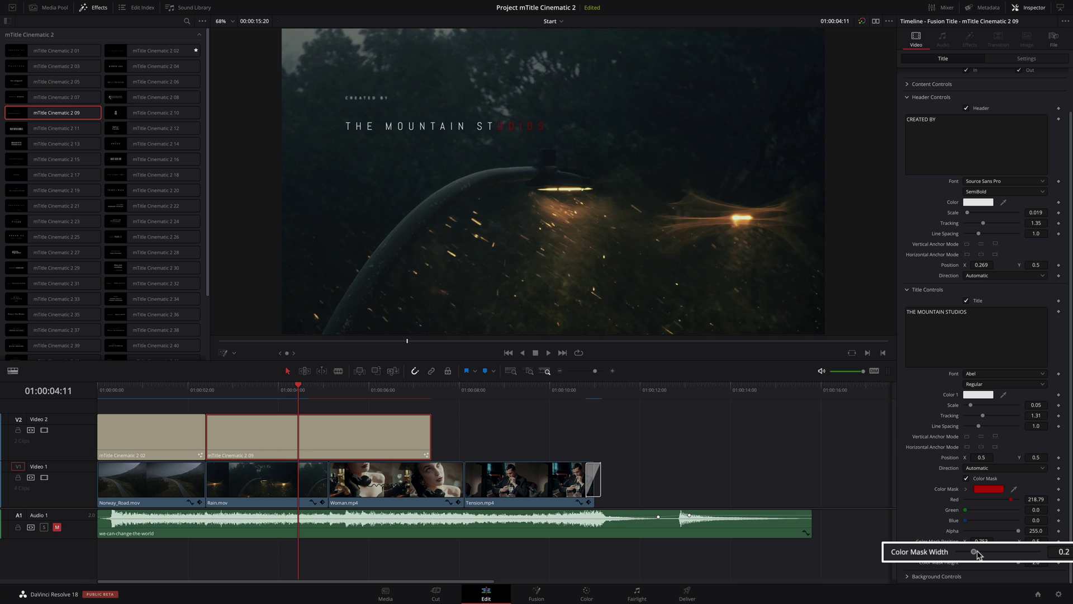
- Drag the Color Mask Width from 0.402 to 0.362 and scrub to check the mask
mouse_move(976, 553)
mouse_down()
mouse_move(963, 551)
mouse_move(994, 553)
mouse_up()
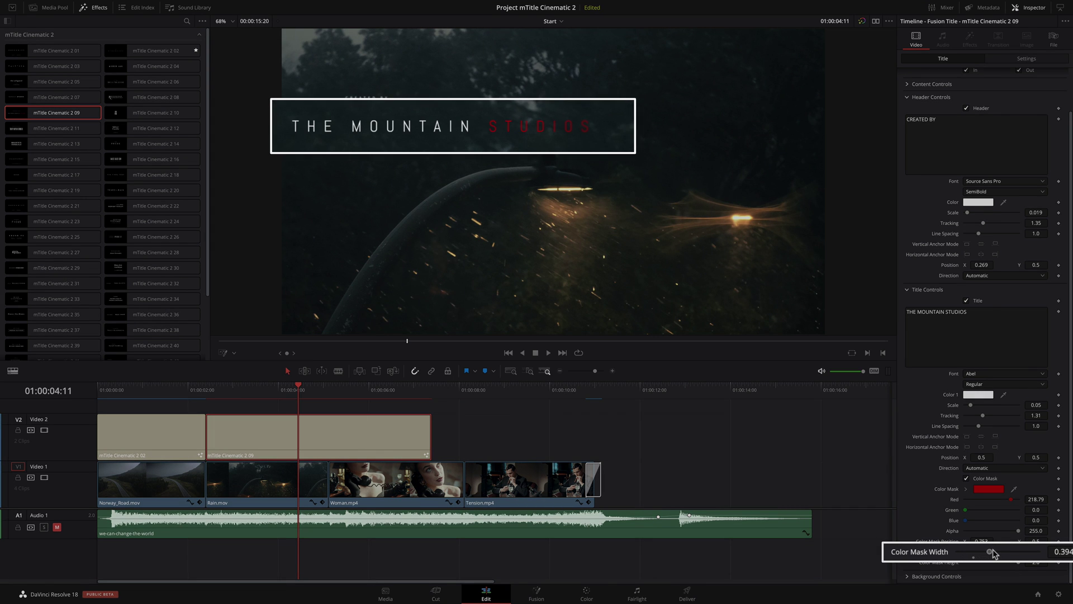
drag(993, 553, 990, 552)
drag(299, 391, 319, 391)
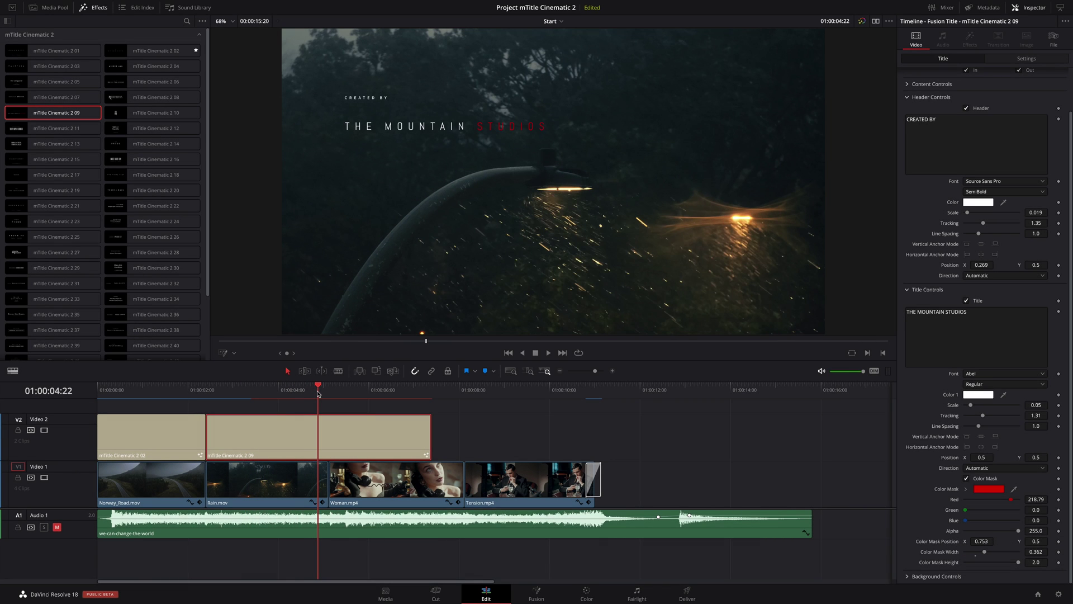
drag(319, 391, 317, 391)
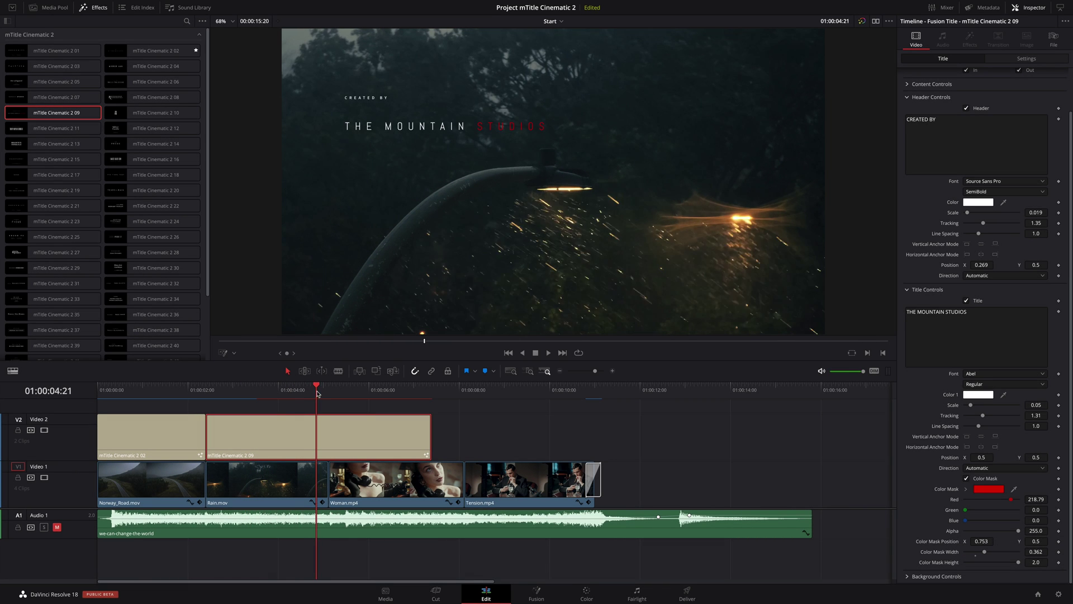
click(425, 438)
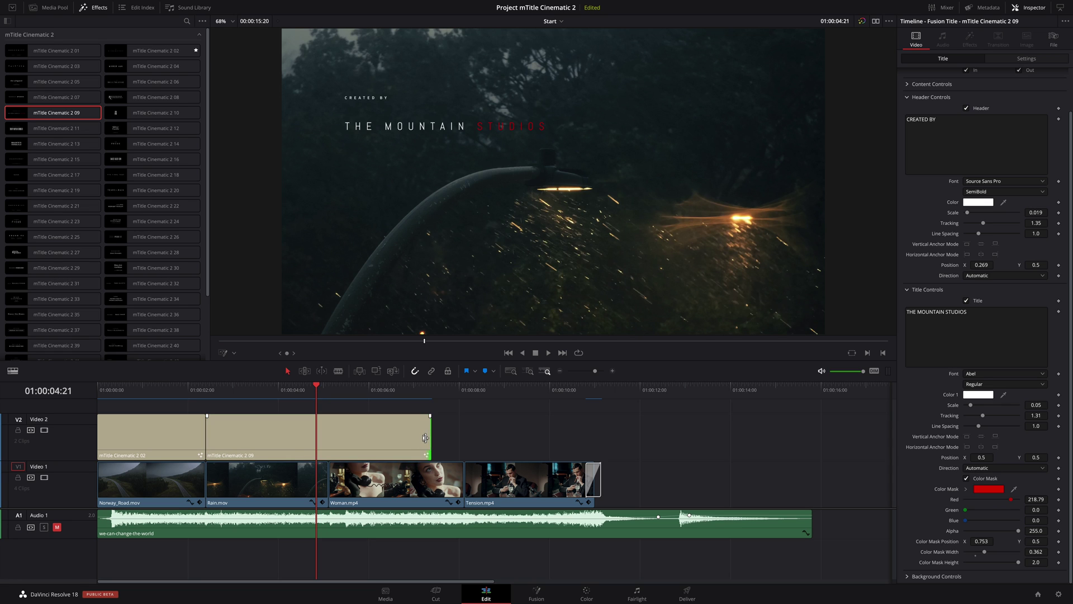
drag(426, 437, 329, 446)
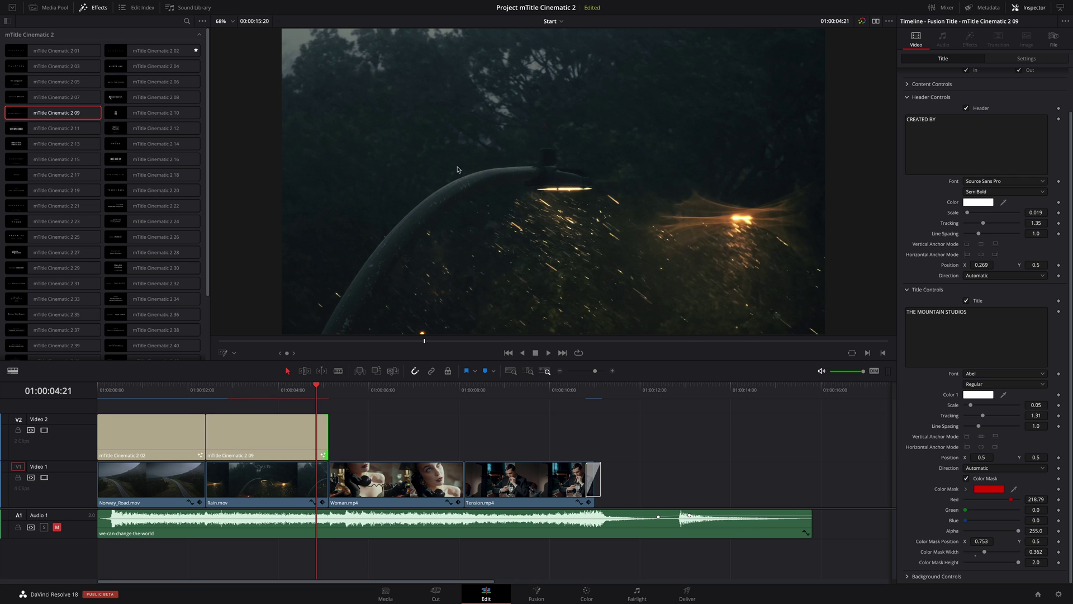
drag(317, 390, 260, 387)
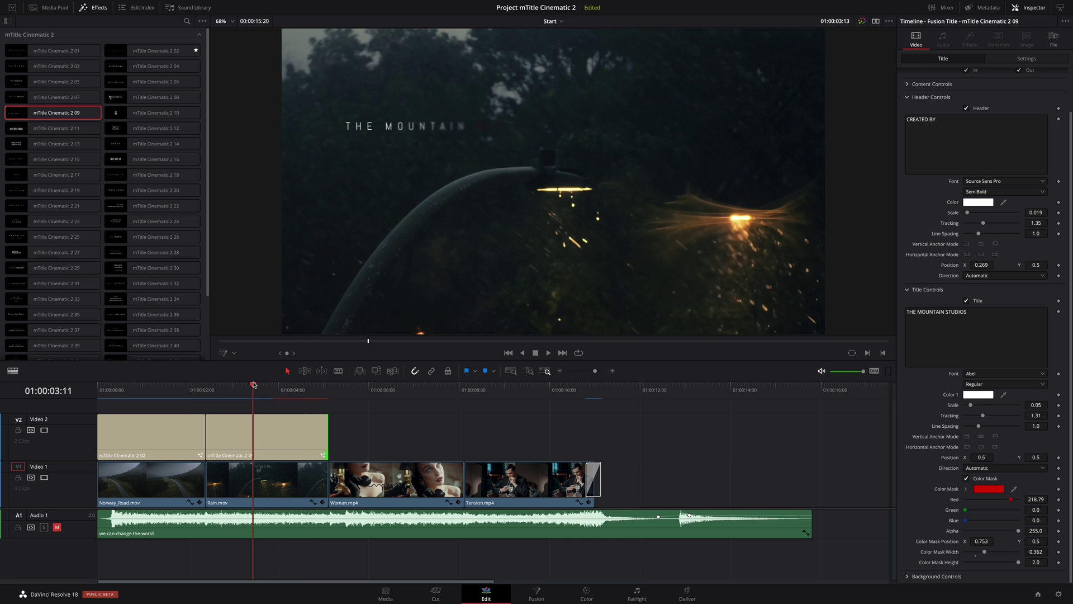
drag(260, 388, 308, 384)
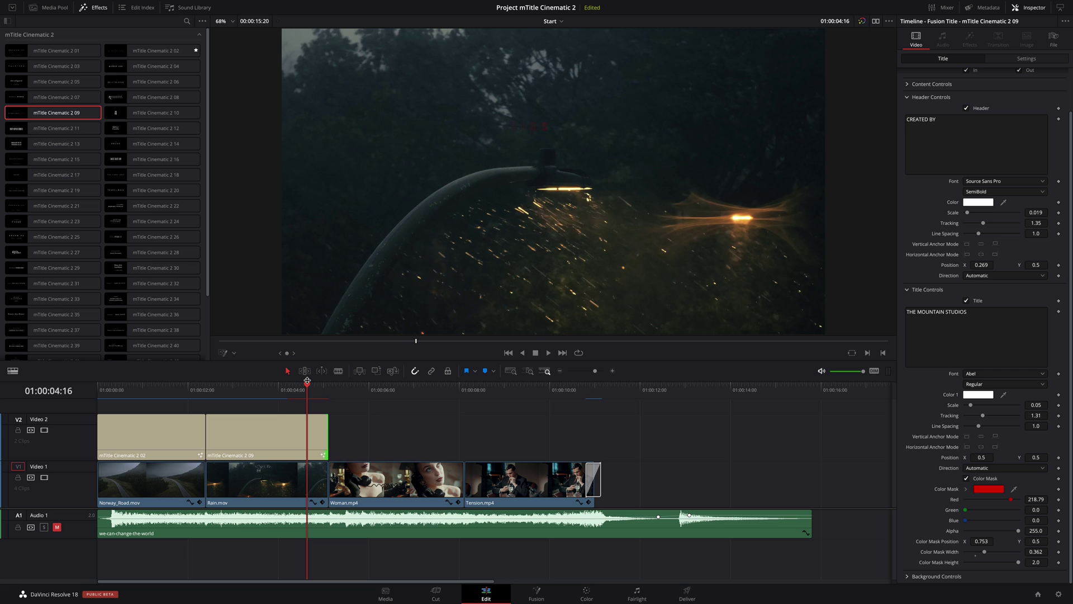
key(ctrl+z)
click(297, 431)
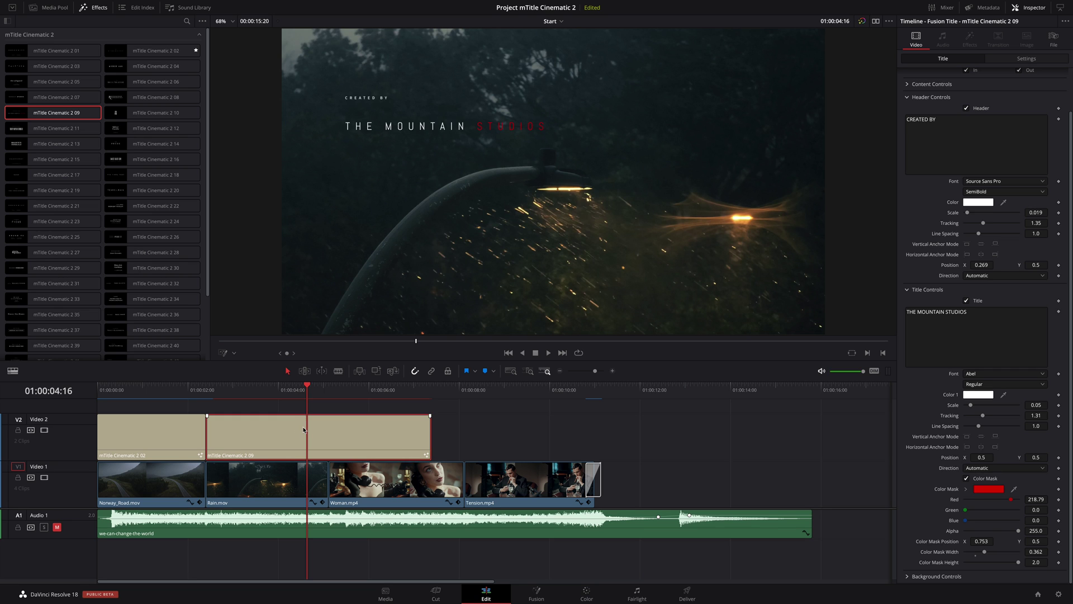
- Make the Mountain Studios title a compound clip named Title 2 and trim its end to Woman.mp4
right_click(317, 433)
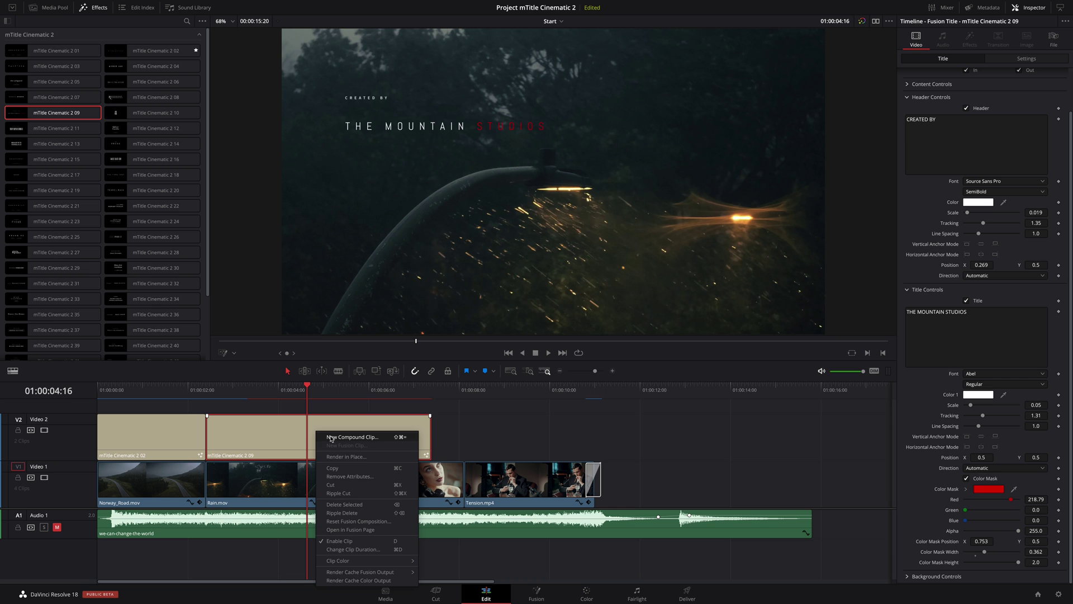
click(330, 438)
text(Title)
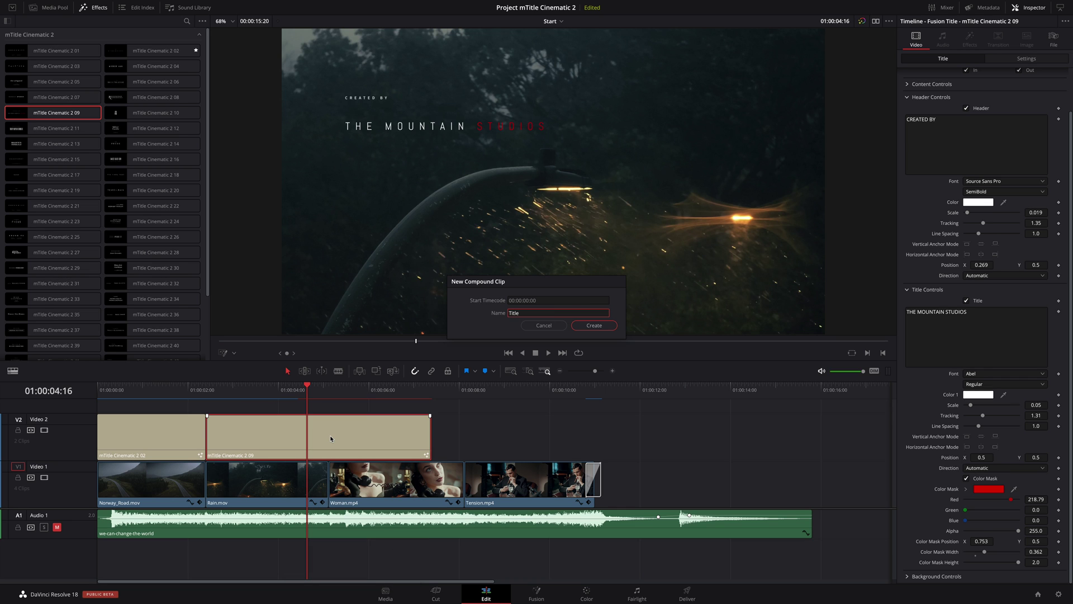
text( 2)
key(Return)
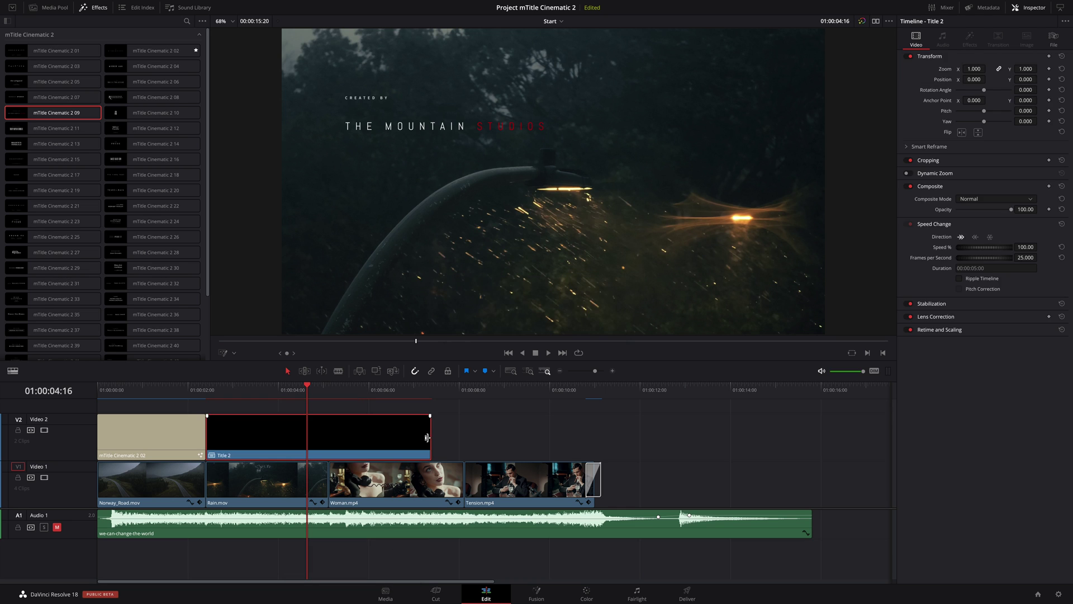
drag(429, 436, 331, 439)
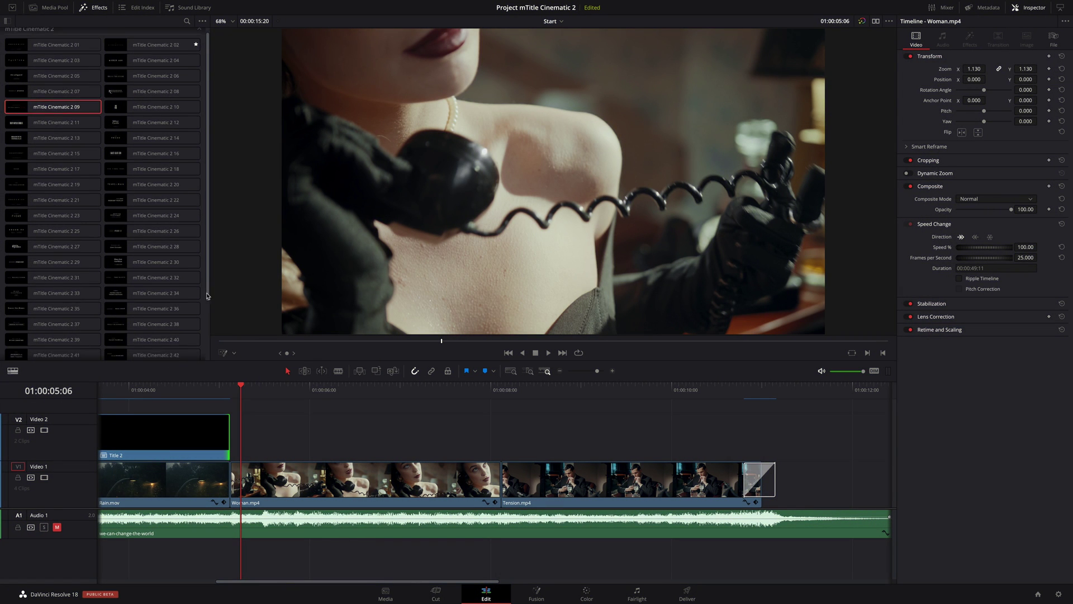
scroll(118, 210, down, 3)
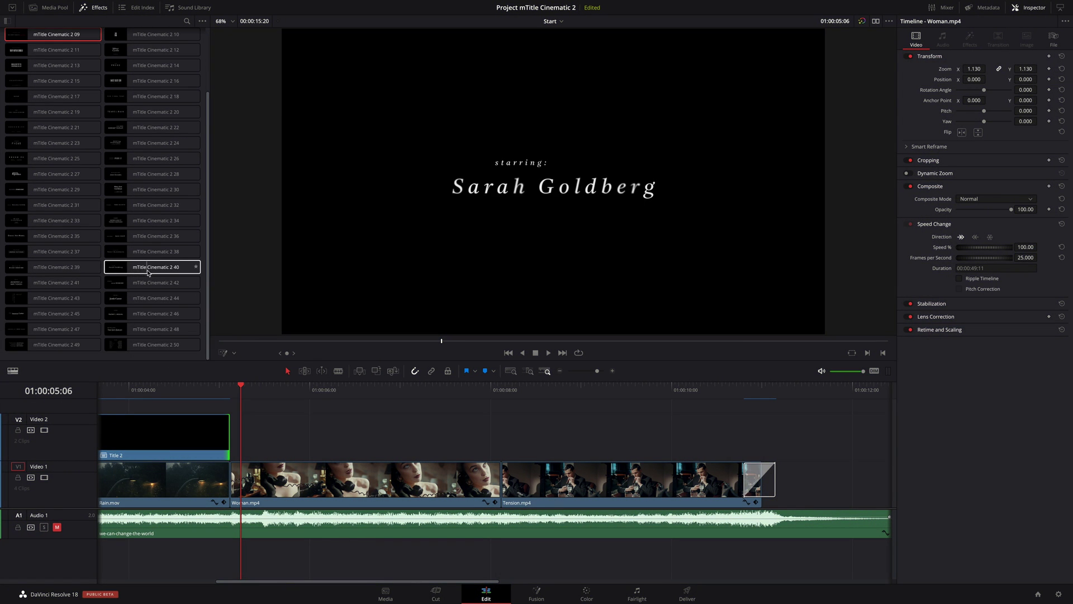
- Add mTitle Cinematic 2 40 after Title 2, with header STARRING and title Sarah Lewis
drag(117, 268, 246, 432)
key(space)
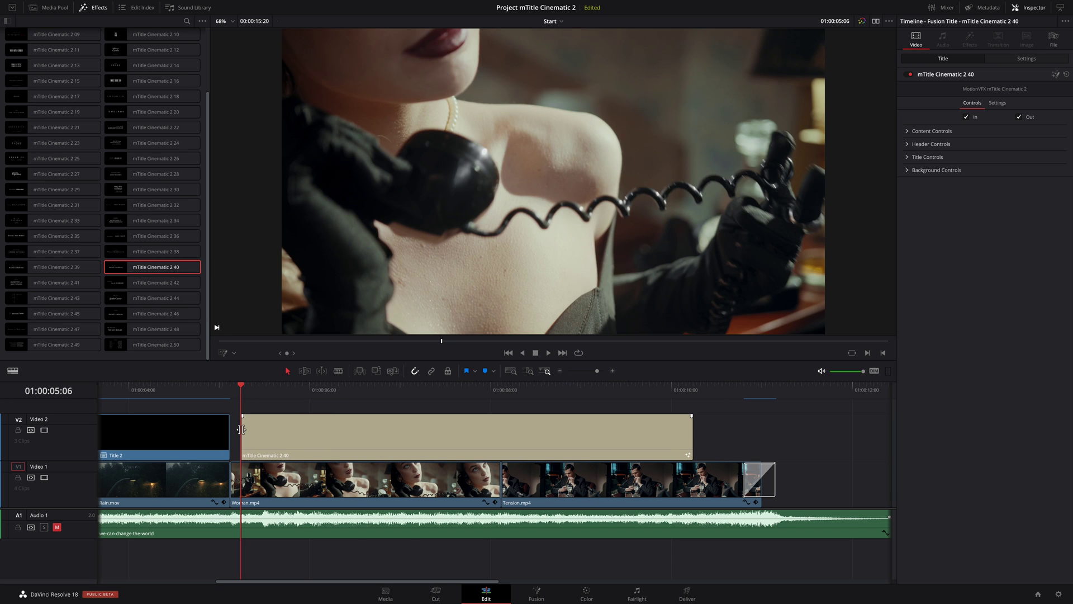
key(space)
click(461, 437)
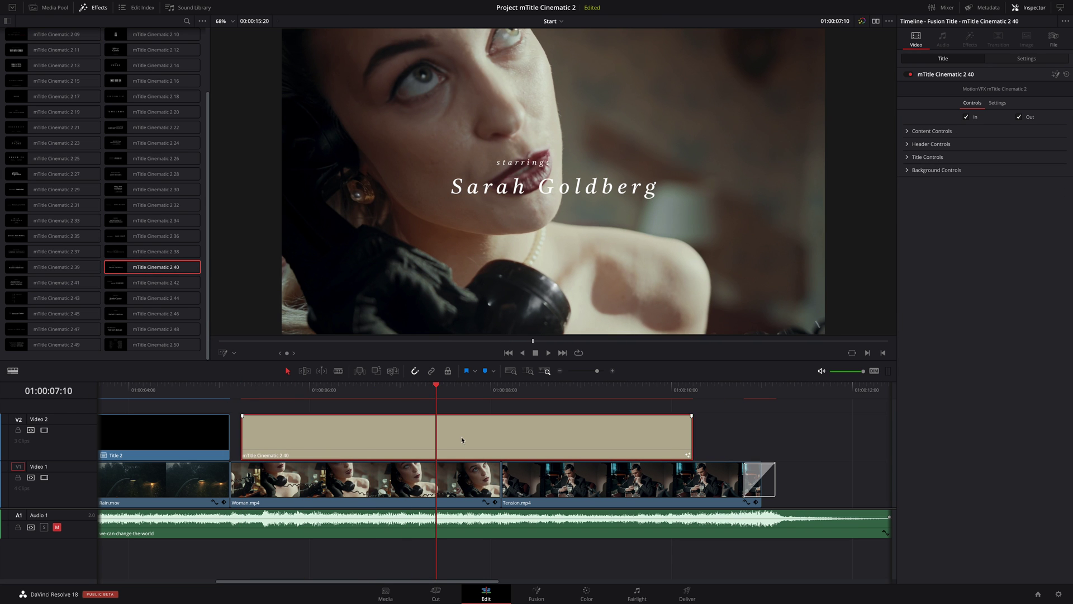
click(908, 144)
double_click(917, 166)
key(ctrl+a)
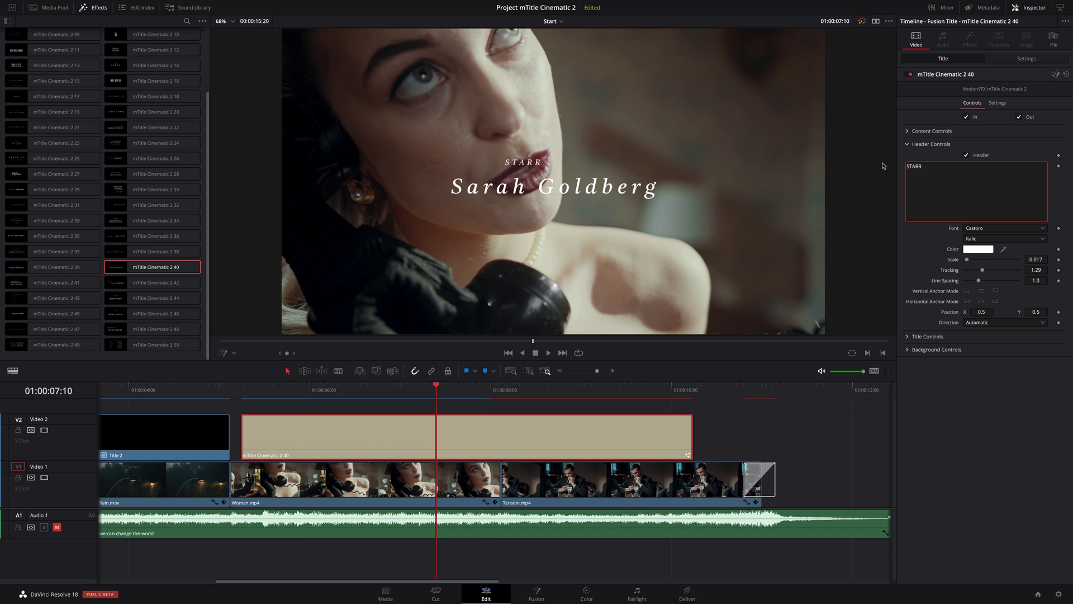
text(STARRING)
click(908, 336)
double_click(922, 359)
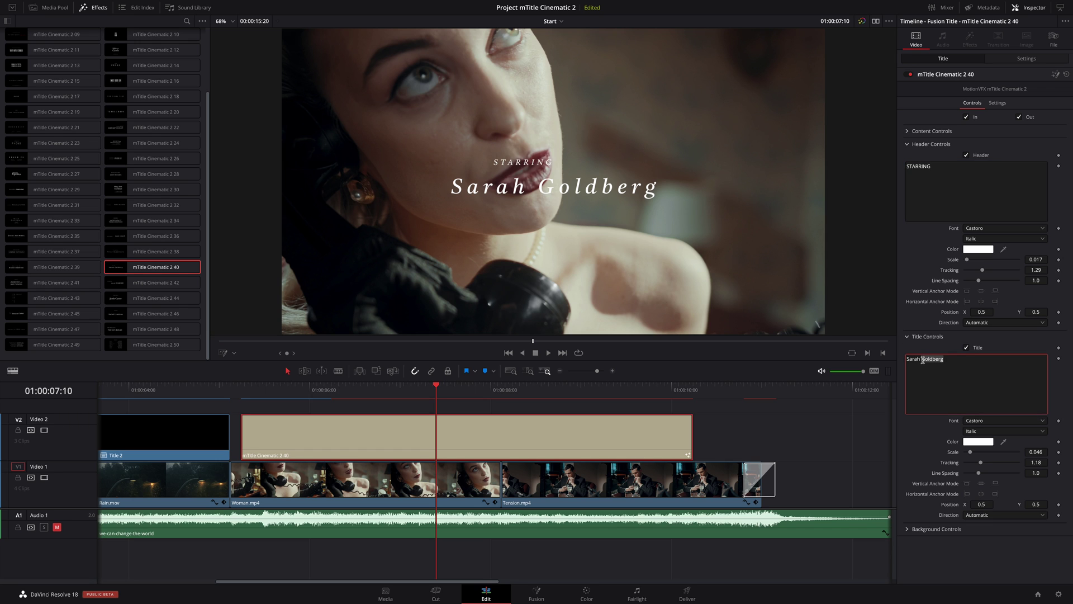
key(ctrl+a)
text(Sarah Lewis)
- Scale the credit to 0.6, drag it to the upper right in the viewer, and play it
click(908, 131)
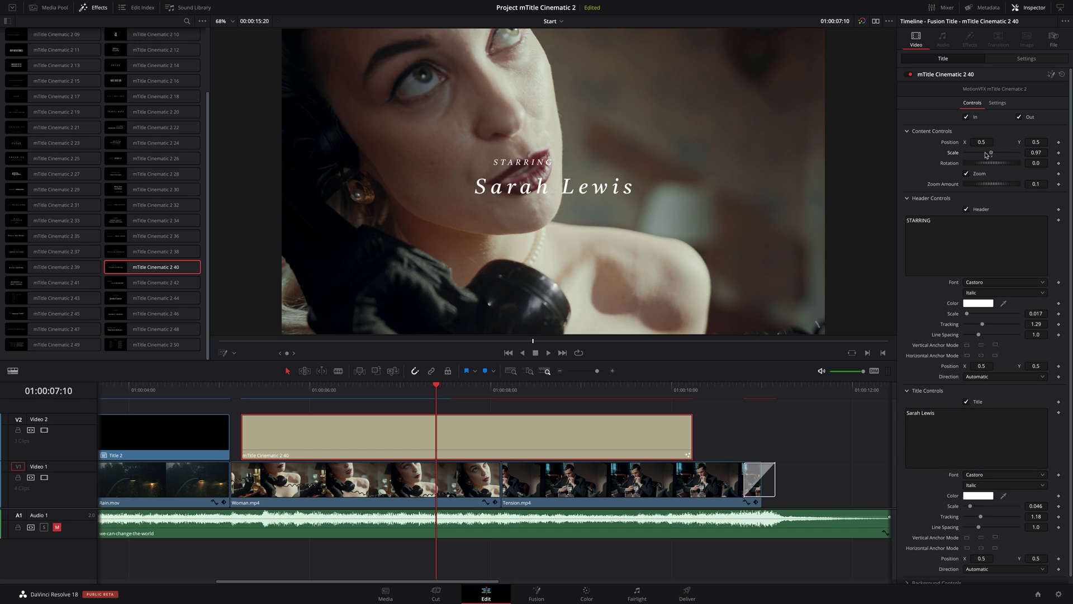
drag(987, 153, 982, 153)
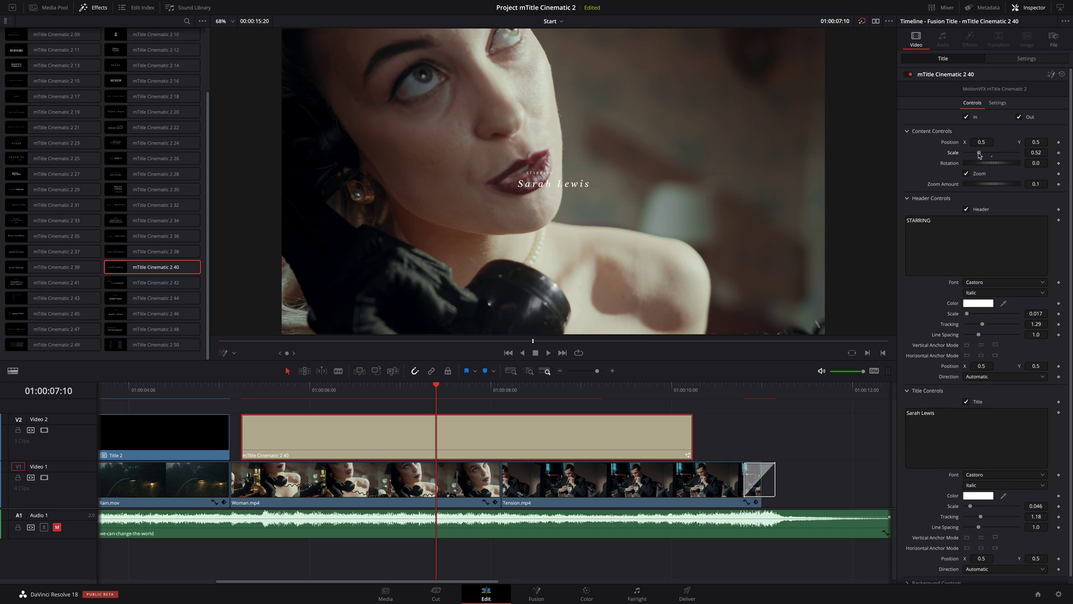
click(225, 353)
mouse_move(552, 181)
mouse_down()
mouse_move(699, 132)
mouse_move(704, 105)
mouse_up()
click(241, 391)
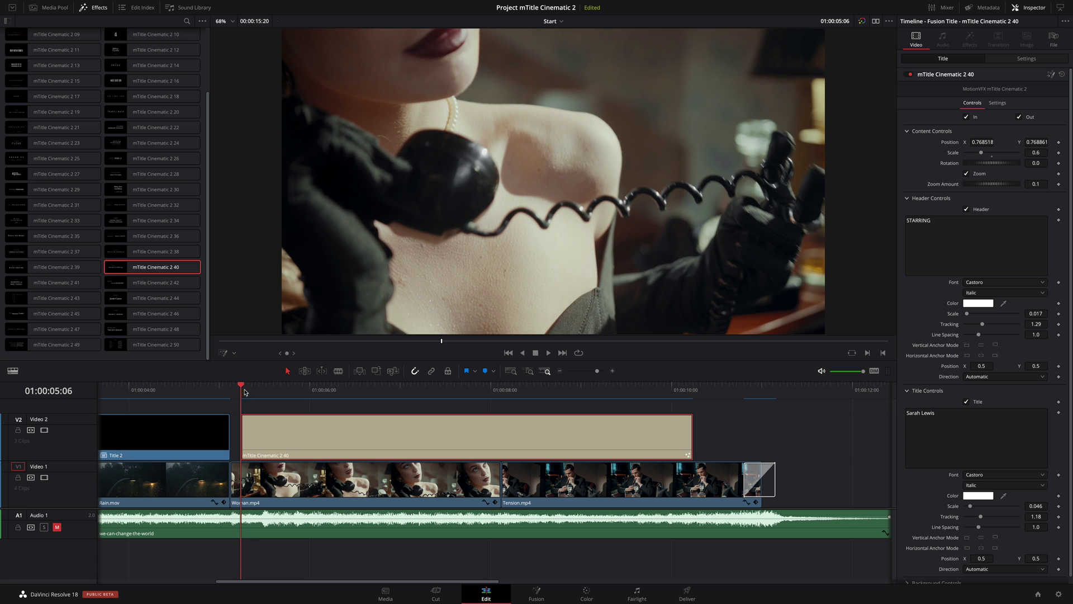
key(space)
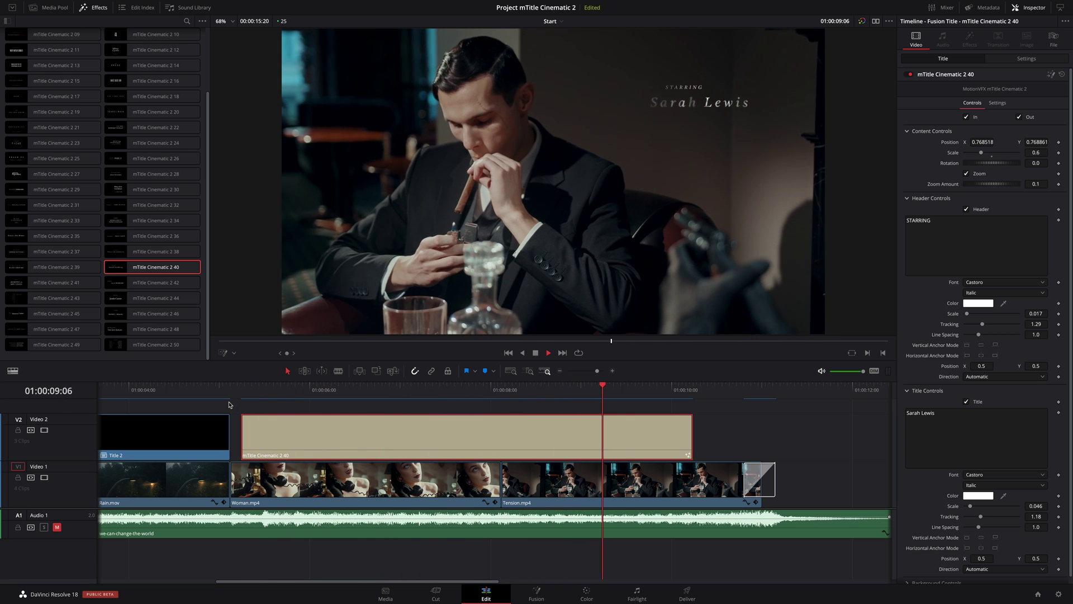
key(space)
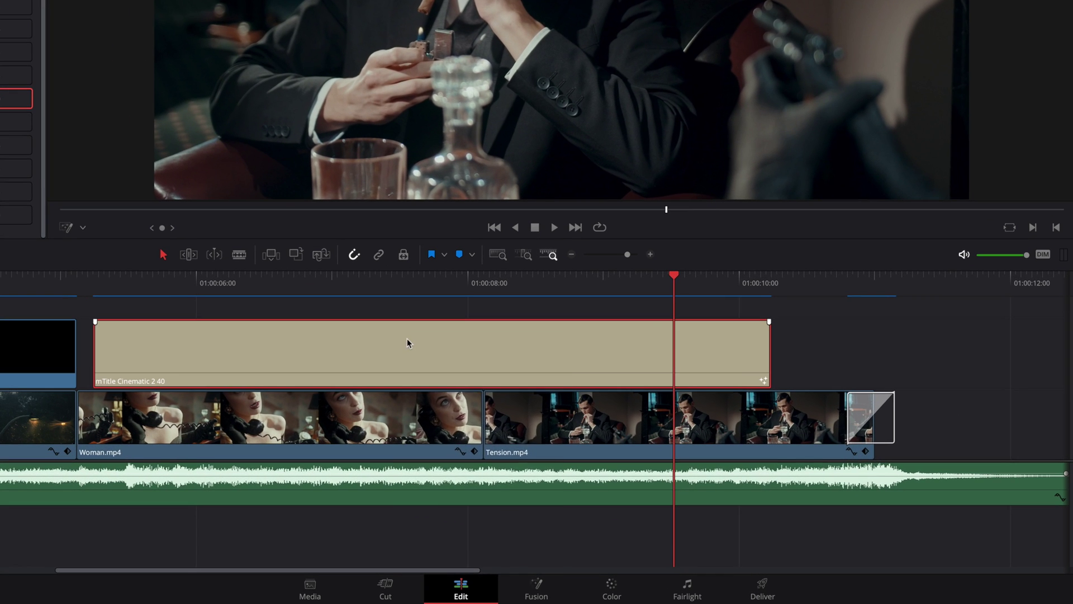
right_click(409, 341)
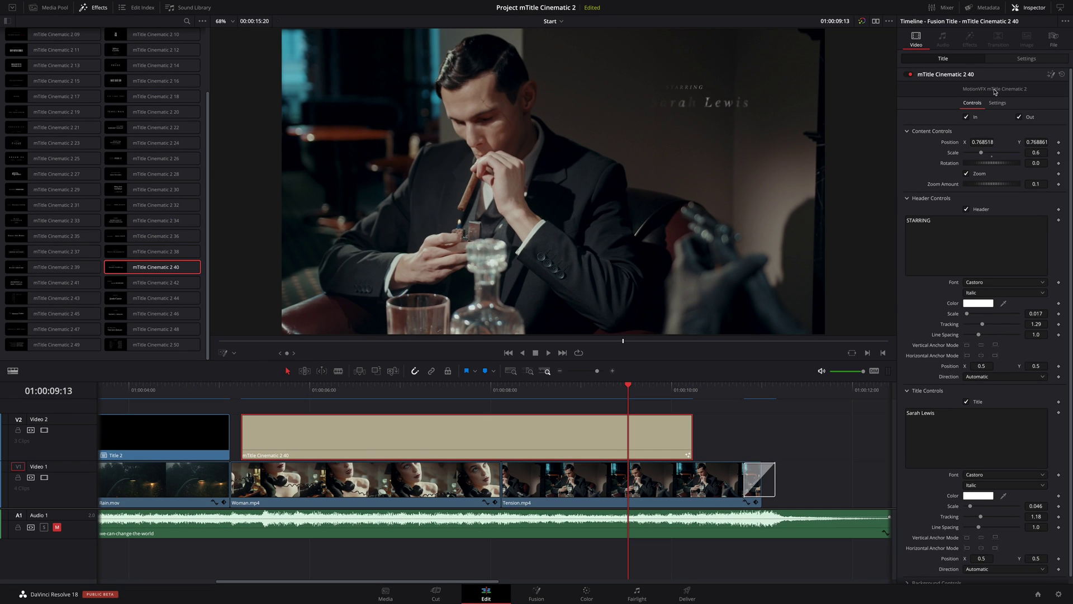
click(1035, 48)
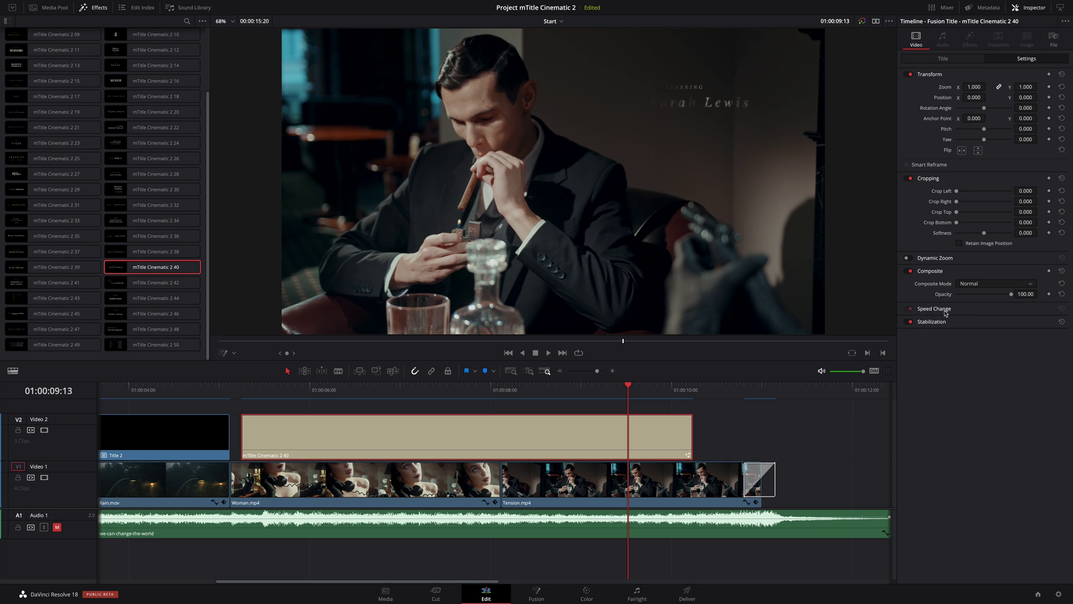
click(942, 58)
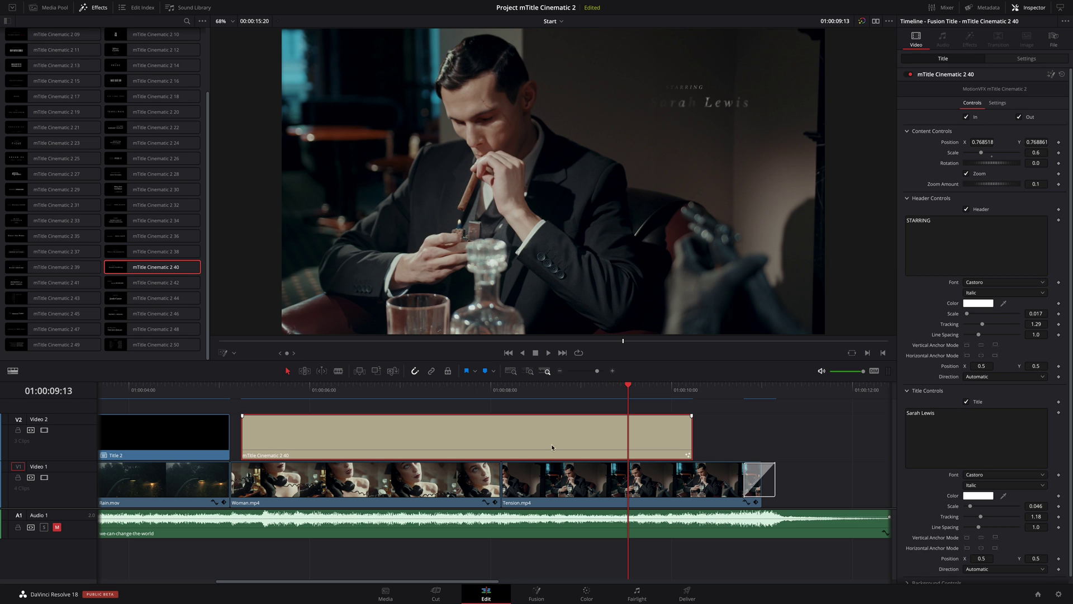
right_click(530, 431)
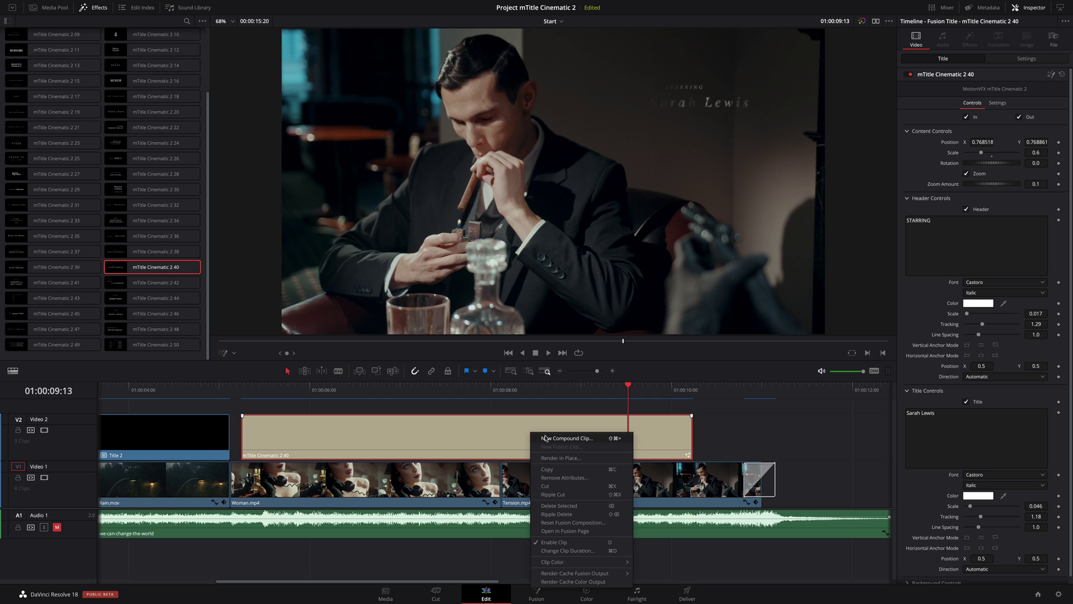
click(546, 437)
text(Title 3)
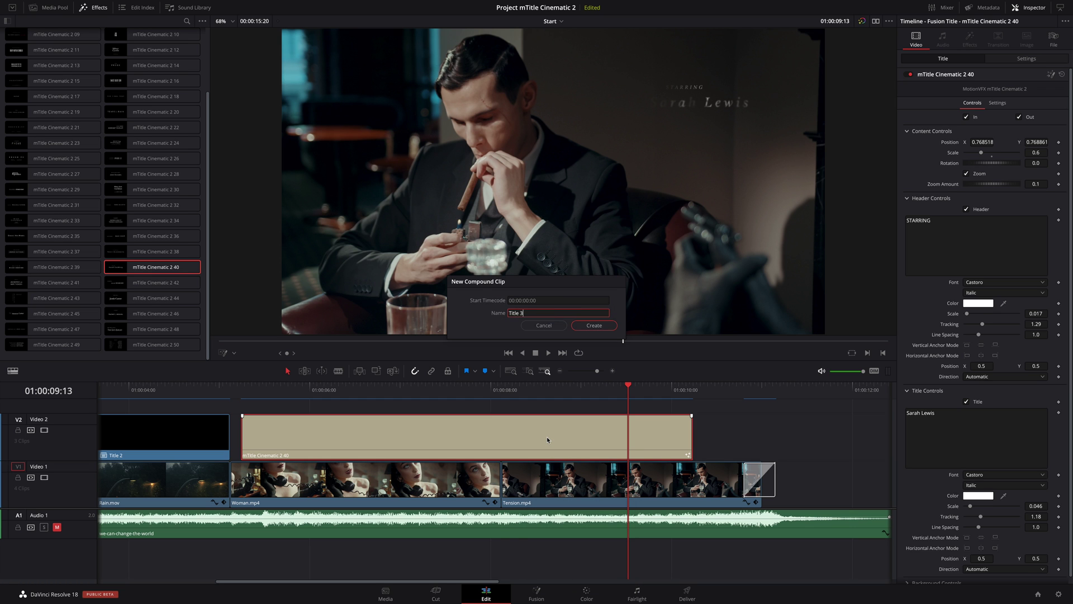
key(Return)
right_click(469, 447)
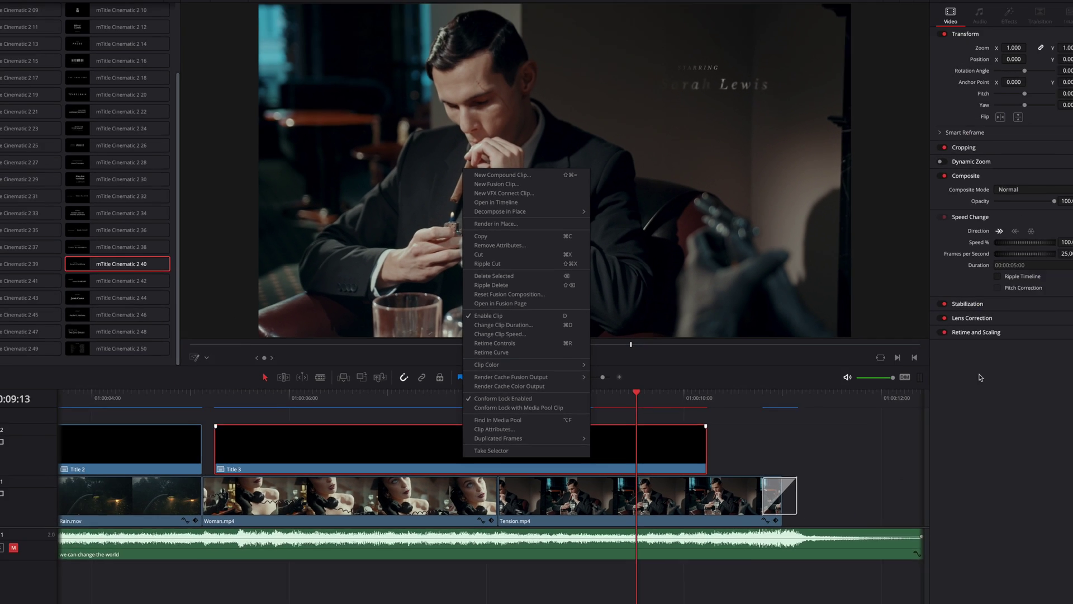
click(980, 377)
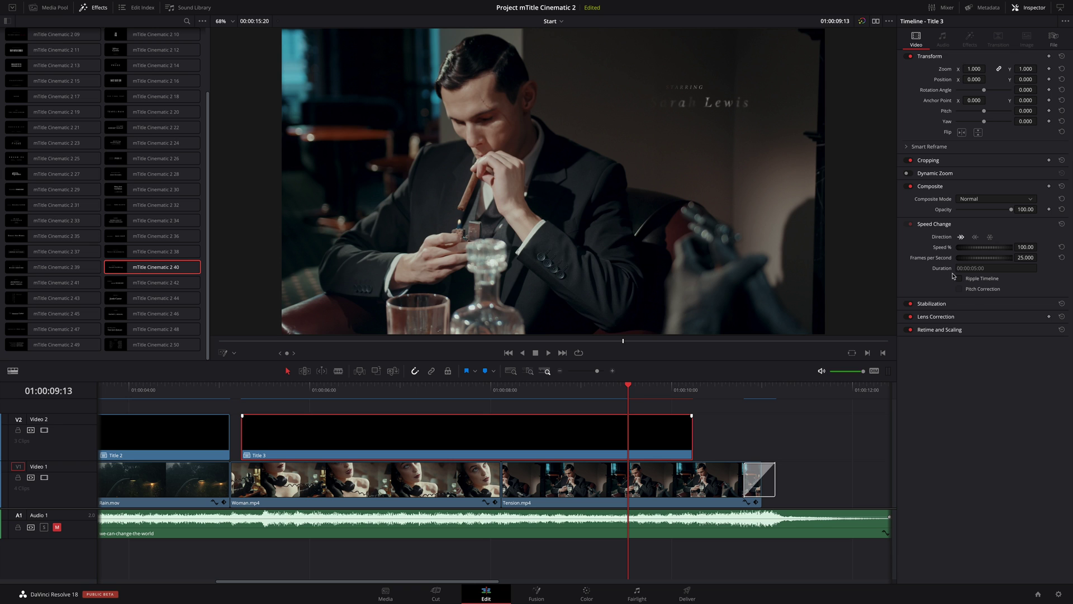
- Set Title 3's speed to 150% and trim its end to where Tension begins
double_click(1023, 247)
text(150)
key(Return)
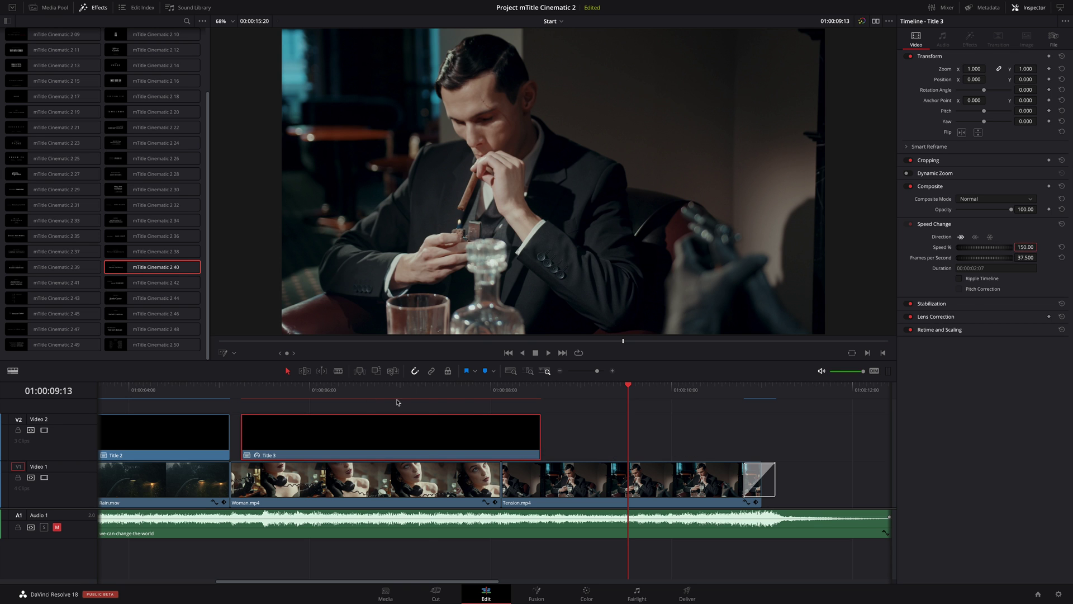
click(469, 391)
drag(540, 435, 501, 436)
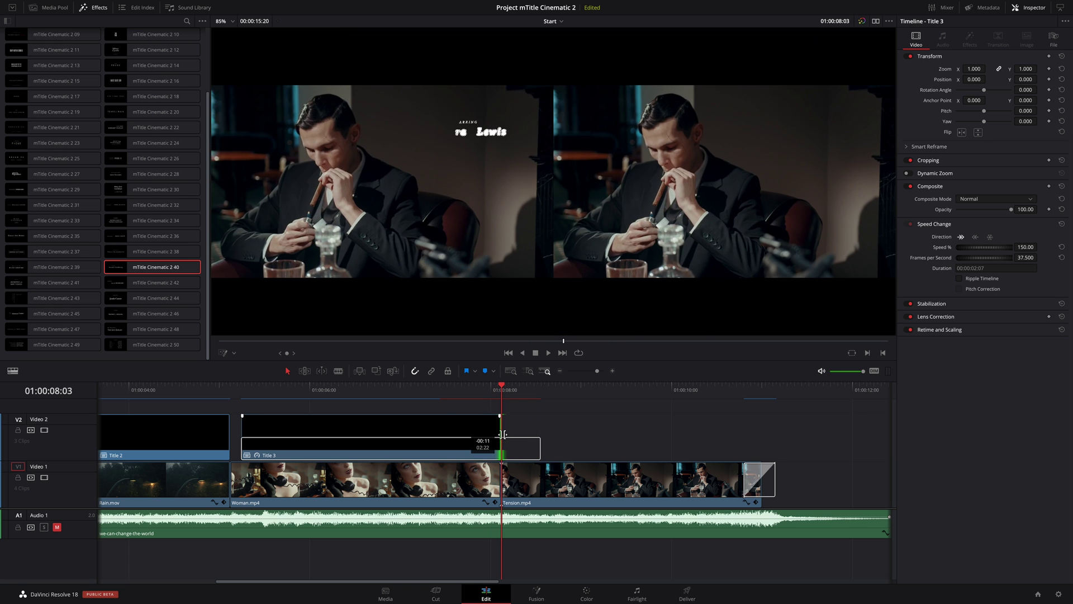
- Play the timeline from just before Title 3 to preview the sped-up credit
click(241, 390)
key(space)
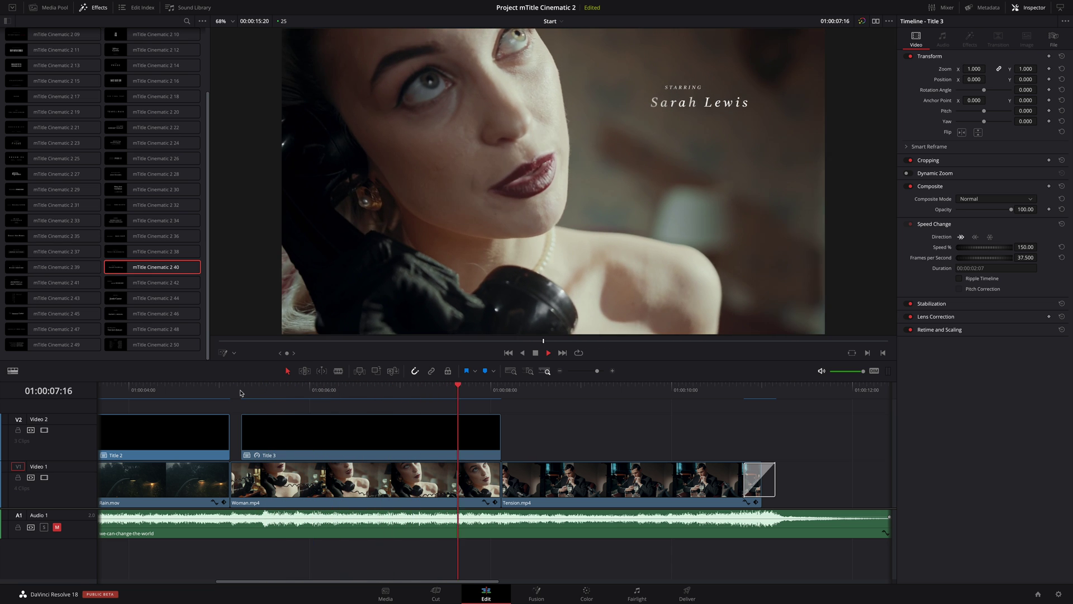
key(space)
click(526, 390)
- Turn on stacked timeline tabs in Timeline View Options so Start appears as a tab
drag(525, 391, 537, 390)
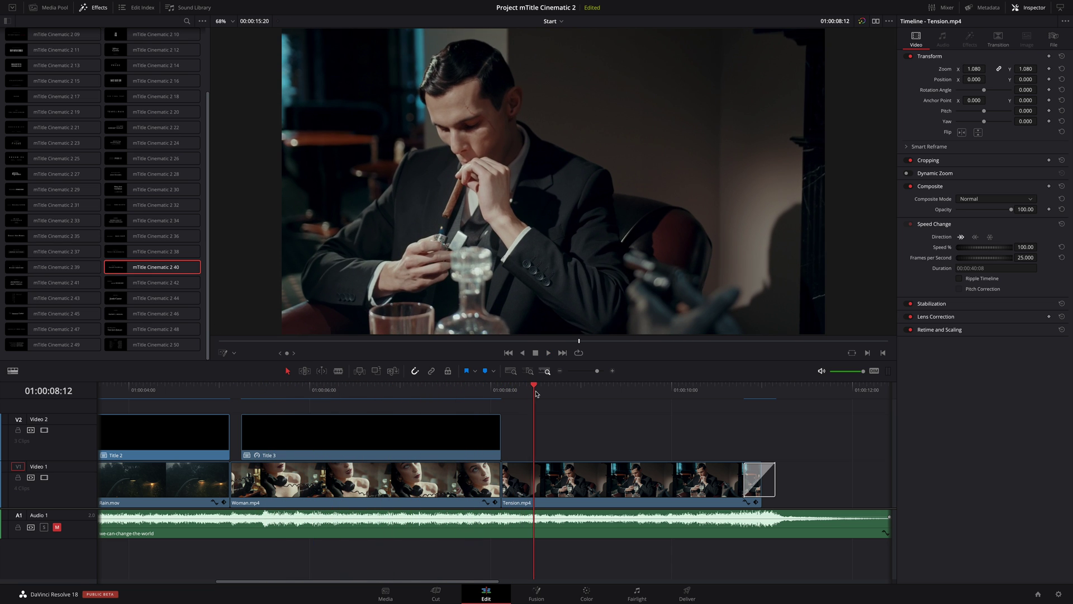
click(452, 391)
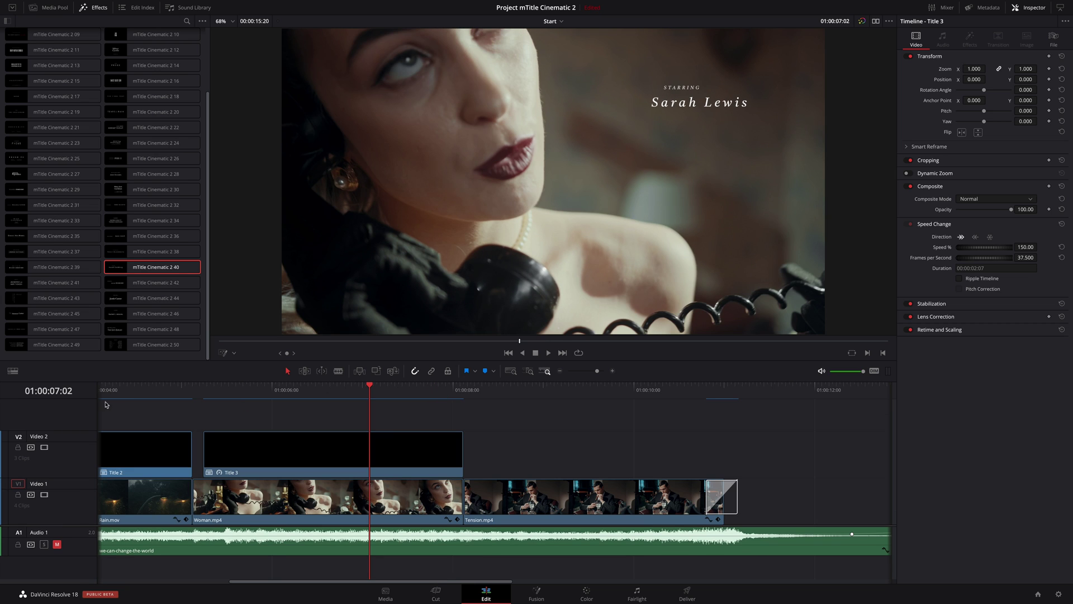
click(14, 372)
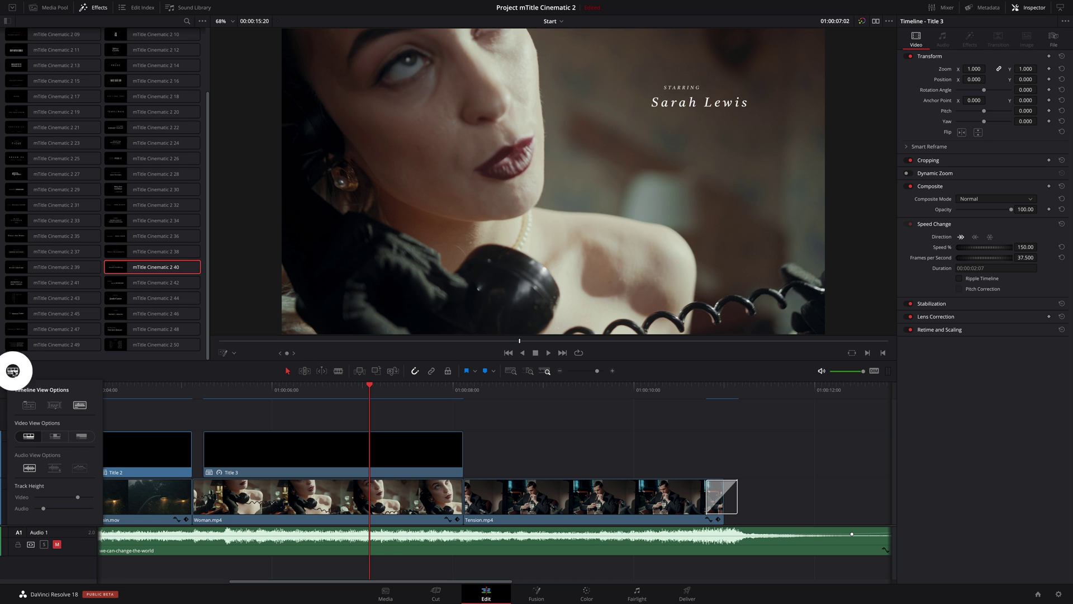
click(28, 405)
click(128, 429)
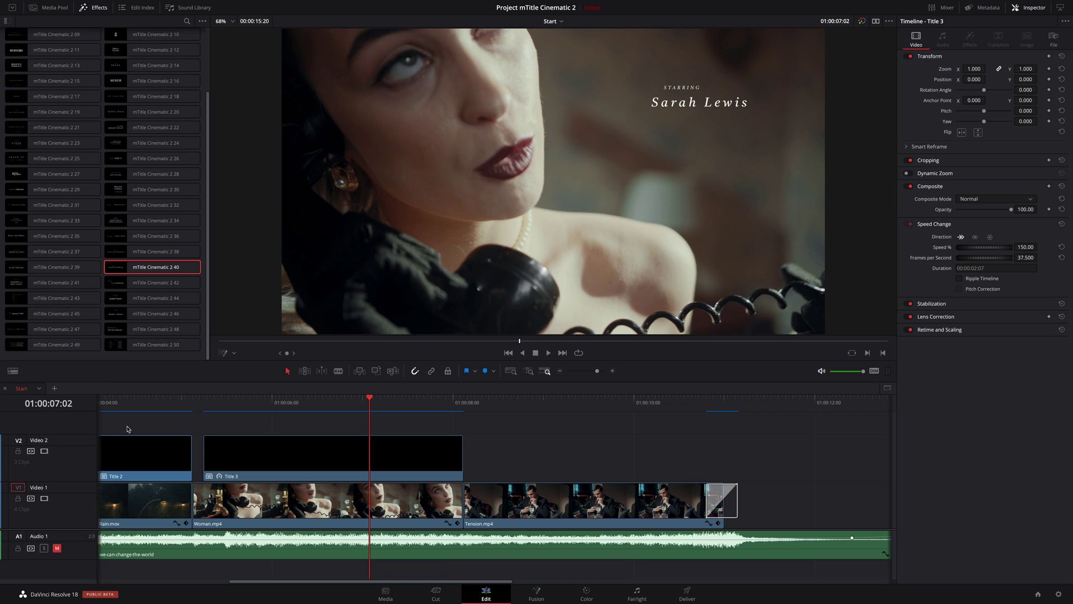
- Open Title 3 in its own timeline and scrub through the credit
click(335, 463)
right_click(336, 464)
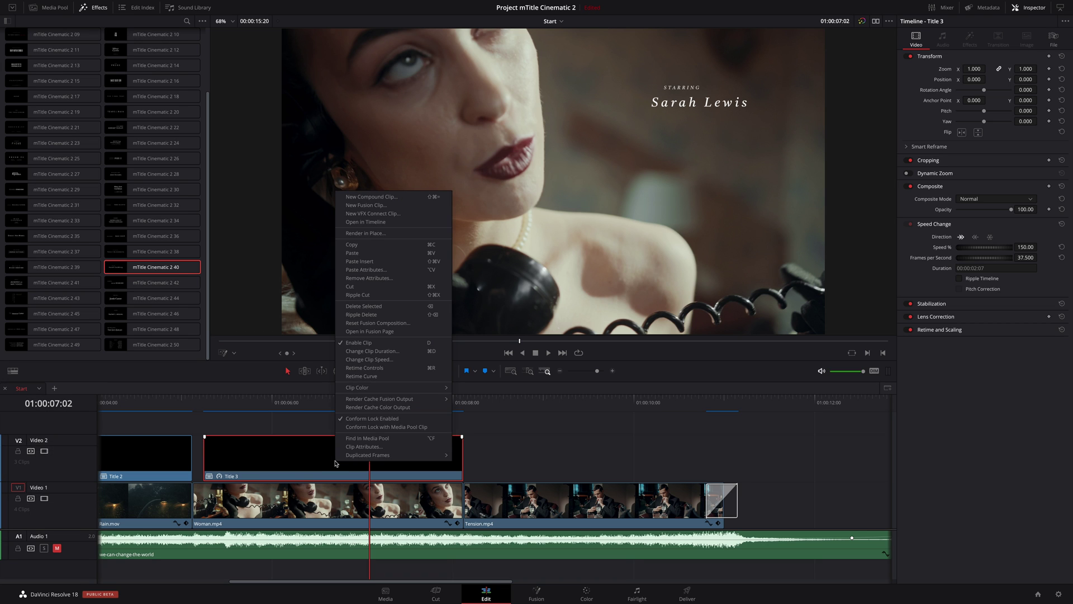
click(366, 222)
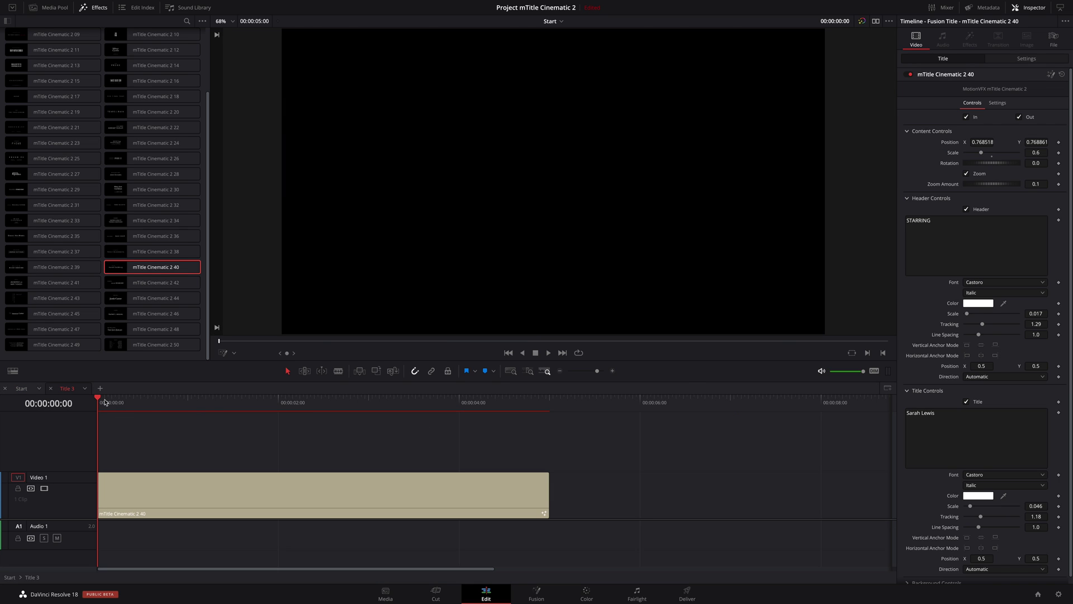
drag(102, 402, 376, 404)
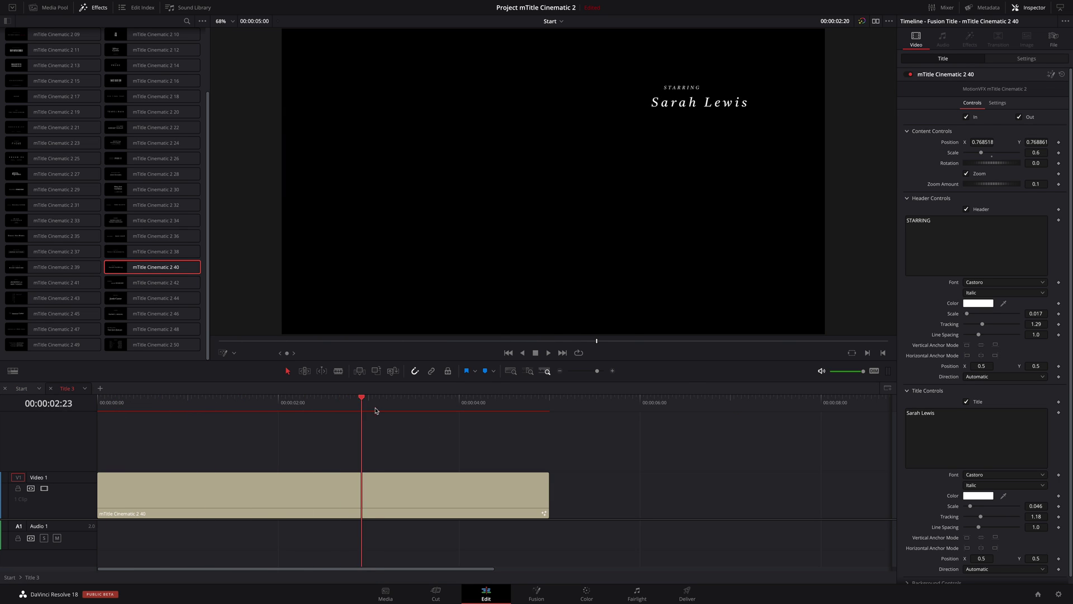
drag(384, 410, 379, 410)
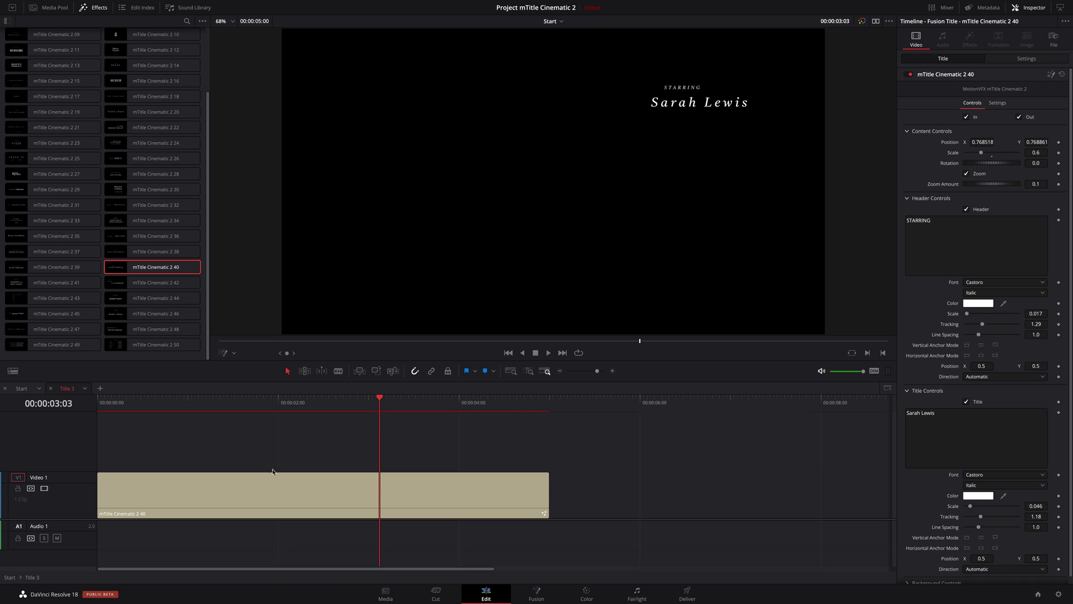
- Move the credit title up to Video 2, copy it, and return to Start
click(269, 495)
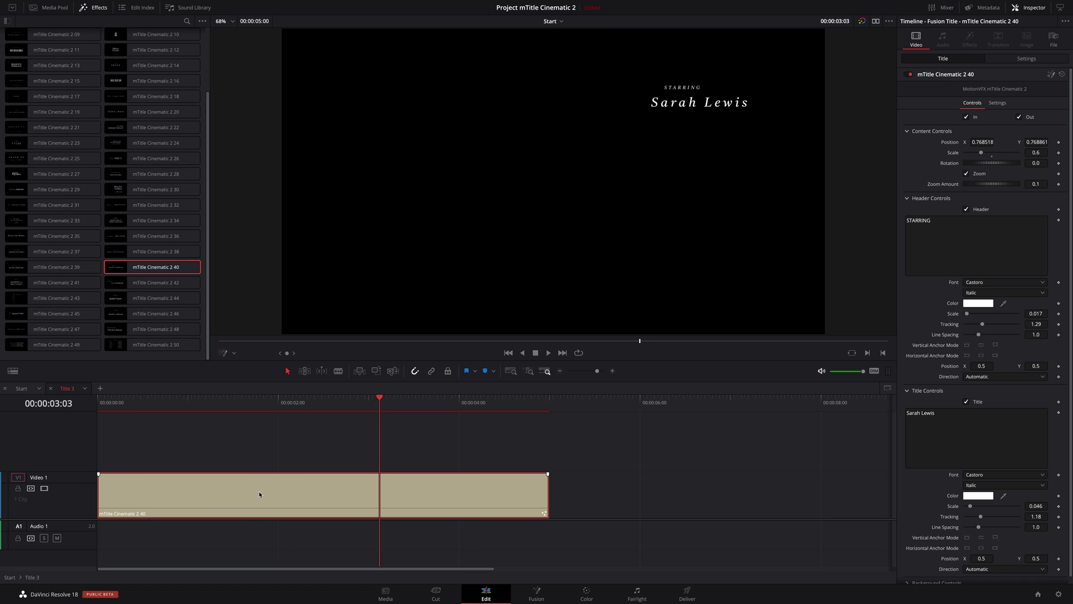
drag(260, 491, 253, 454)
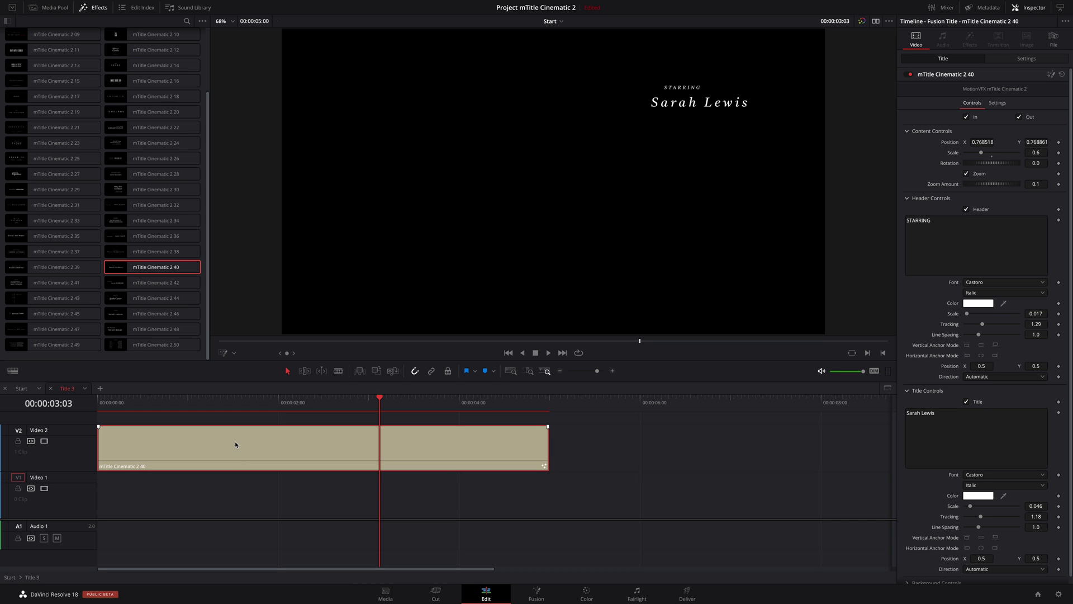
key(super+c)
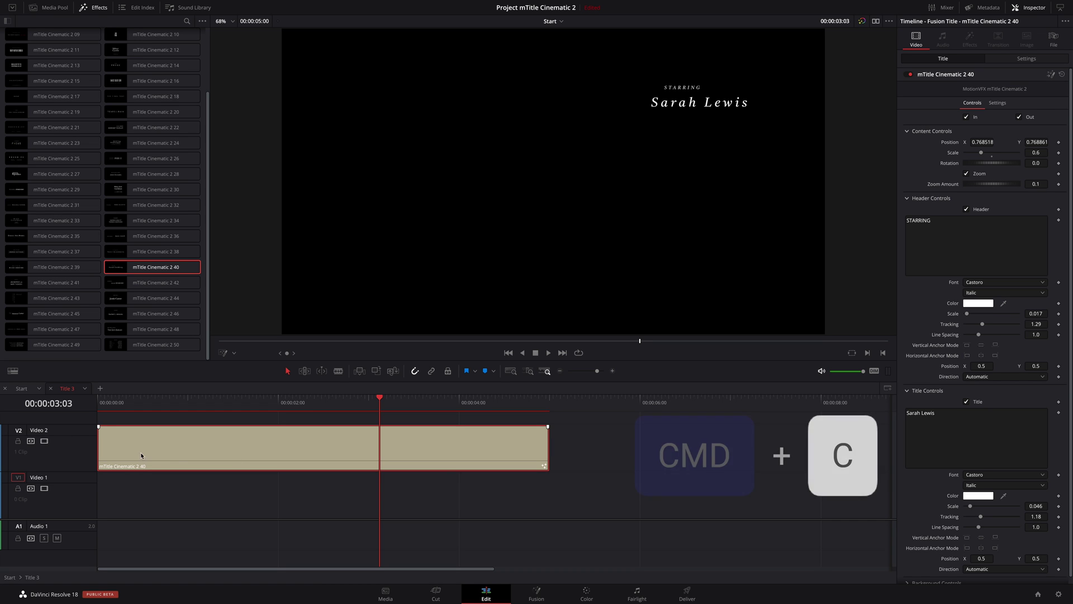
click(23, 388)
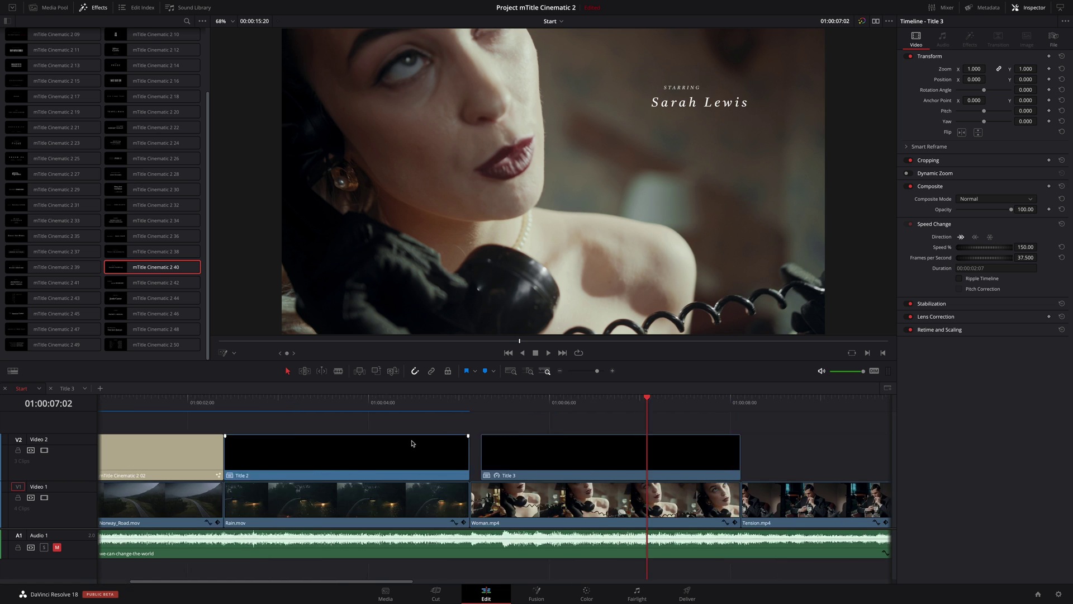
scroll(412, 444, down, 5)
- Paste the copied credit onto Video 2 over the Tension clip
drag(196, 409, 329, 409)
key(super)
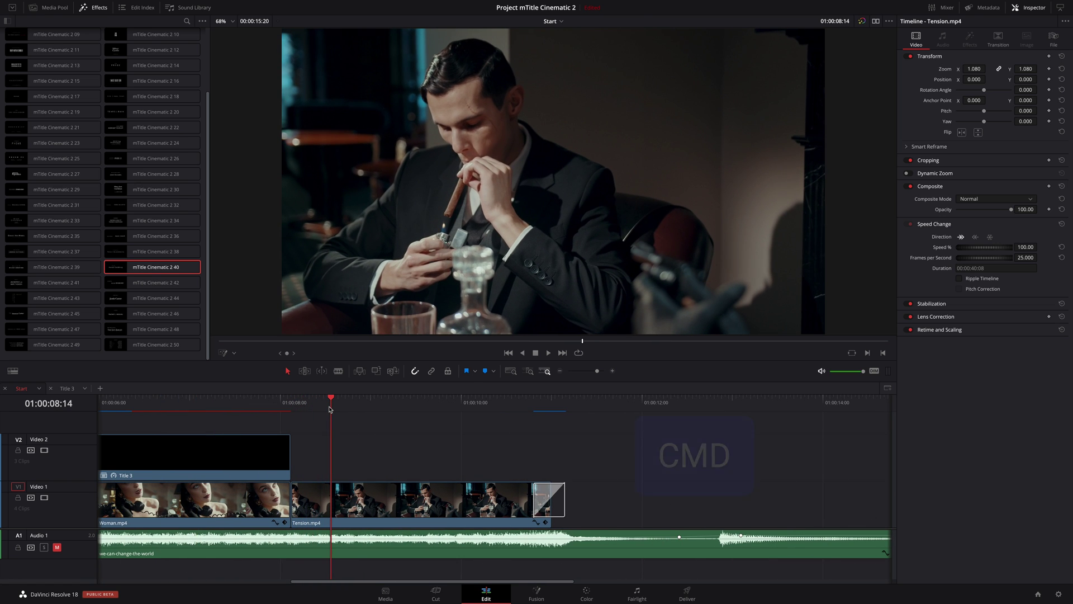
key(super+v)
drag(329, 409, 494, 409)
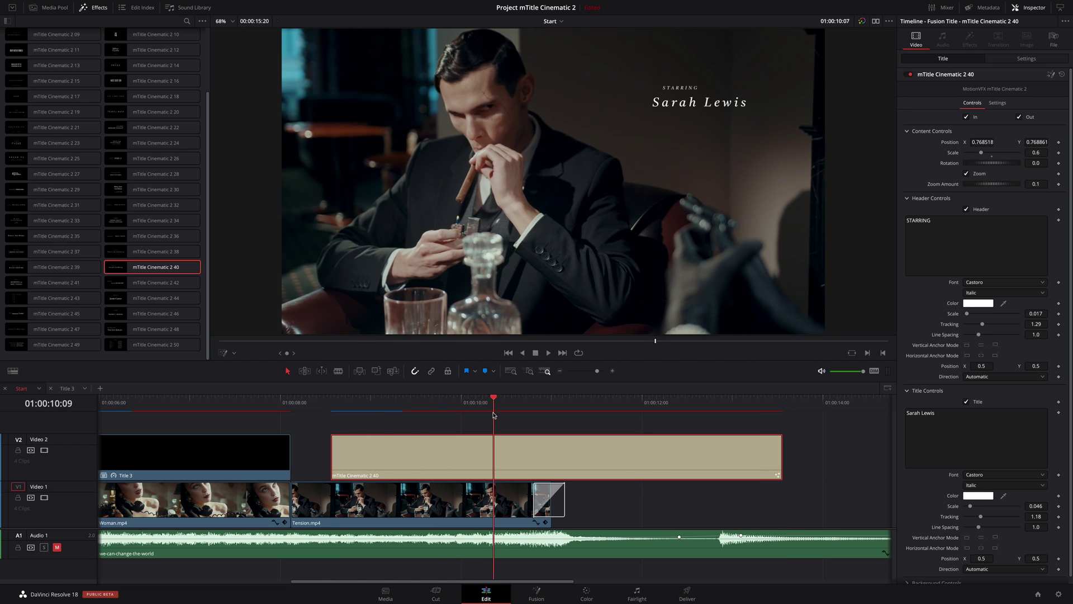
click(977, 243)
key(ctrl+a)
text(DIRECTED BY)
click(977, 436)
key(ctrl+a)
text(Edward)
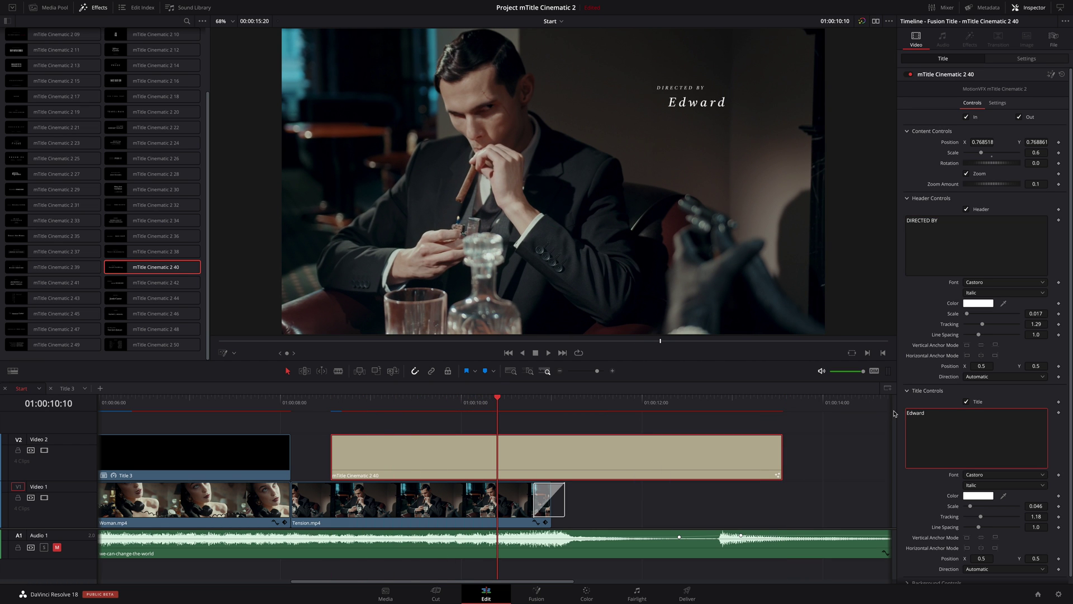
text( Coleman)
drag(781, 457, 547, 454)
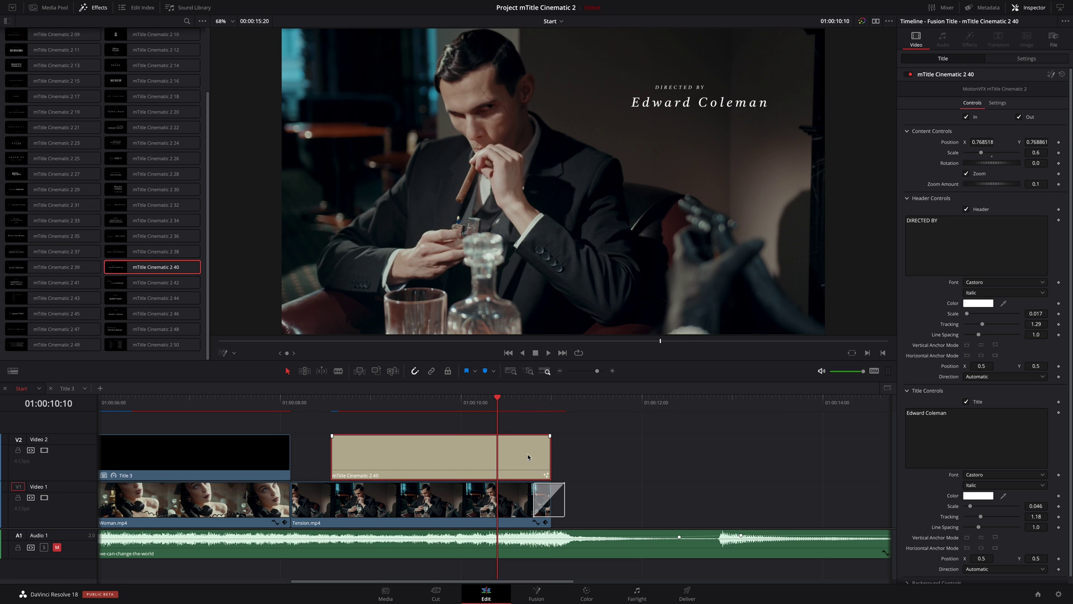
mouse_move(528, 405)
mouse_down()
mouse_move(553, 408)
mouse_move(534, 409)
mouse_up()
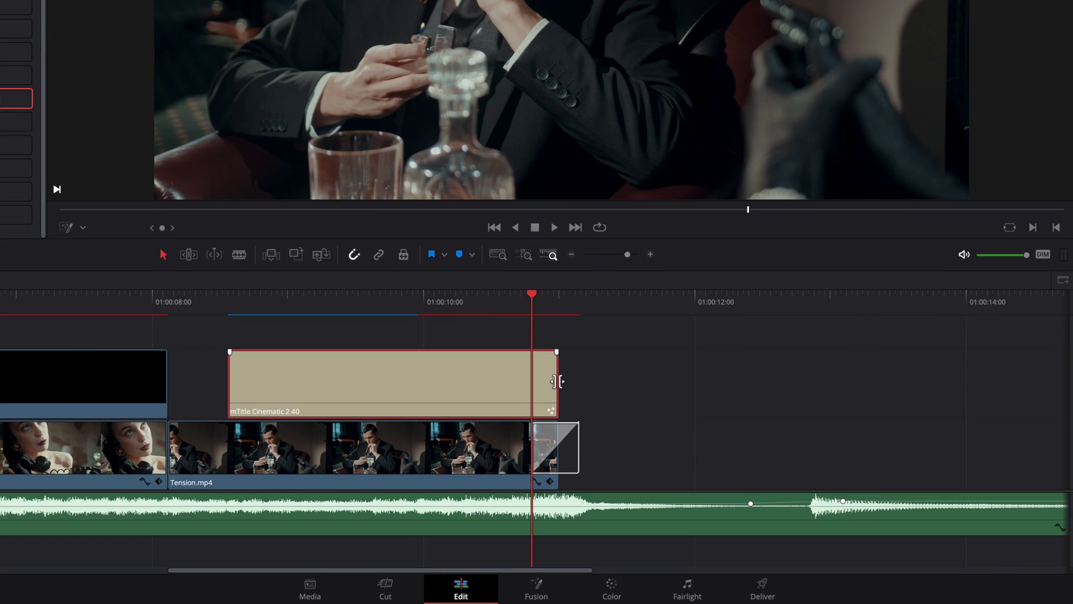
- Add a cross dissolve at the end of the Edward Coleman title
click(557, 382)
right_click(557, 381)
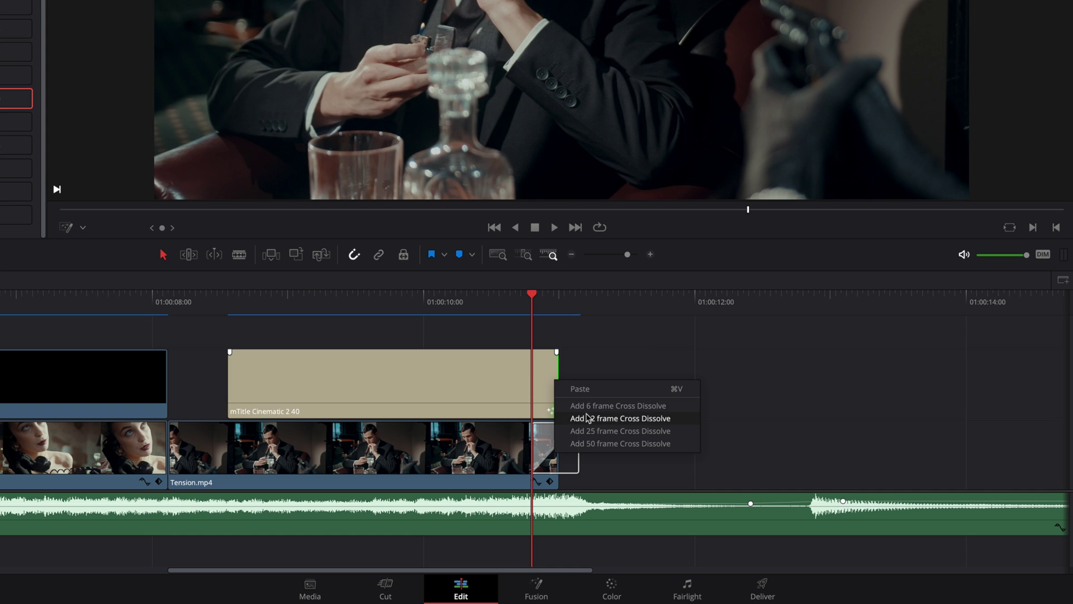
click(589, 417)
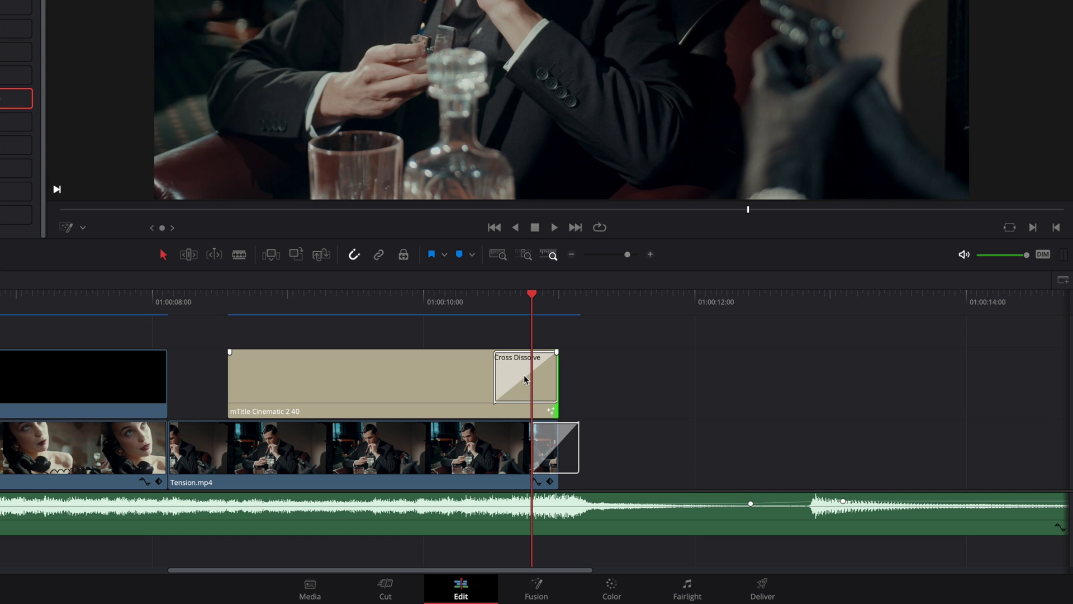
- Center the dissolve on the edit and lengthen it from 0.3 to 0.4 seconds
click(526, 379)
right_click(525, 379)
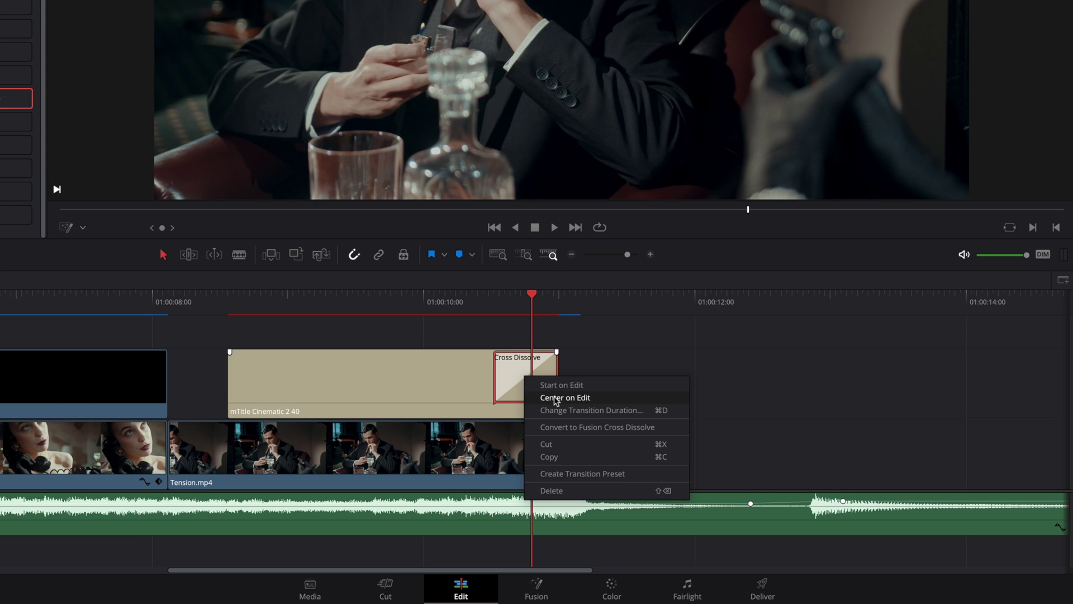
click(555, 400)
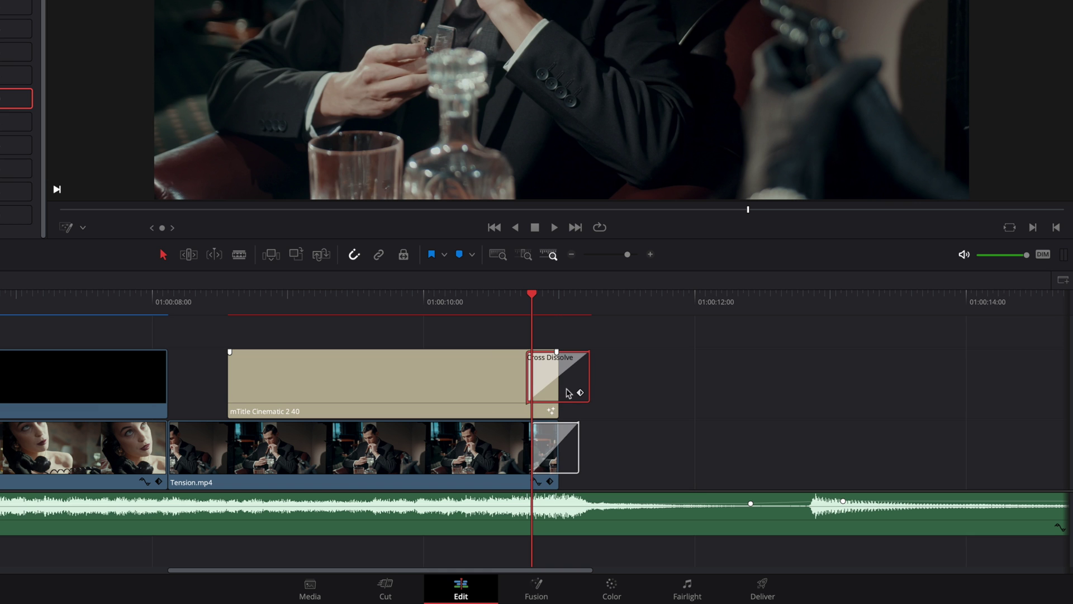
drag(557, 379, 584, 378)
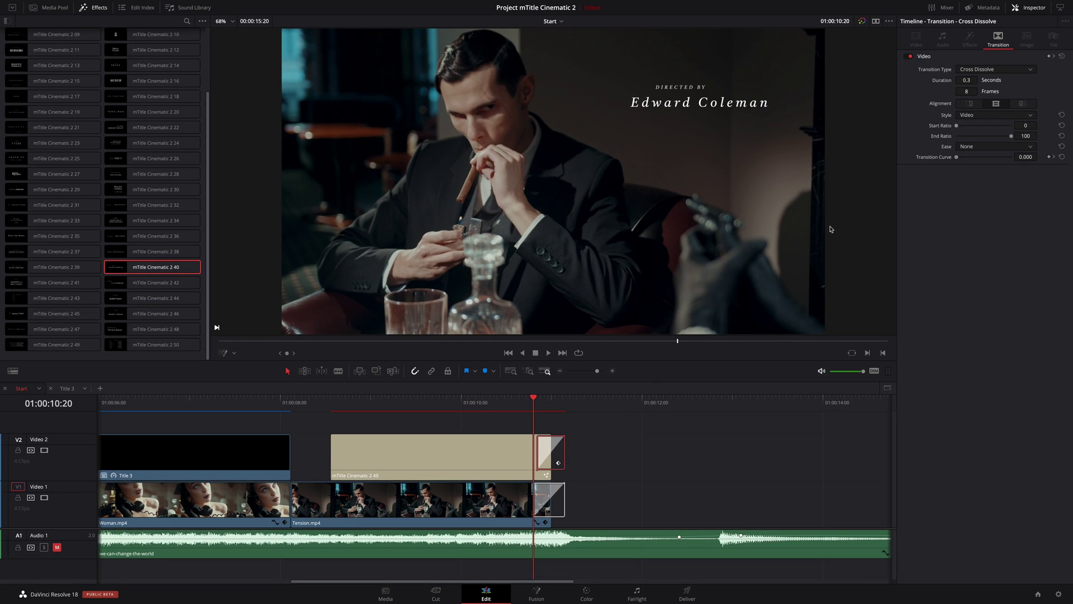
drag(966, 92, 957, 94)
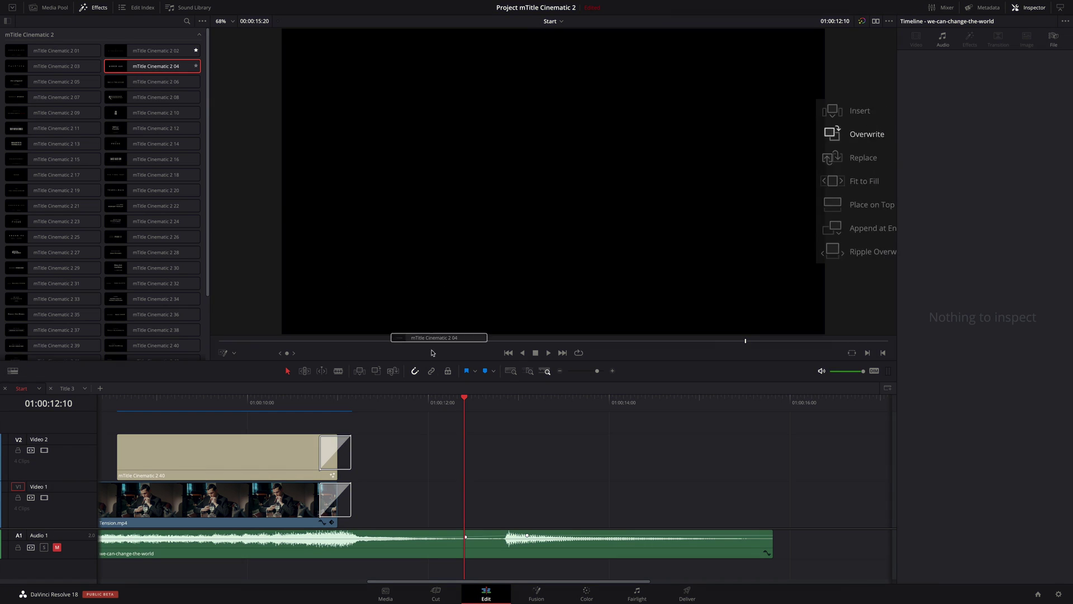
- Add an mTitle Cinematic 2 04 title to Video 1 and enter 'MTITLE CINEMATIC 2' as its text
drag(140, 67, 476, 501)
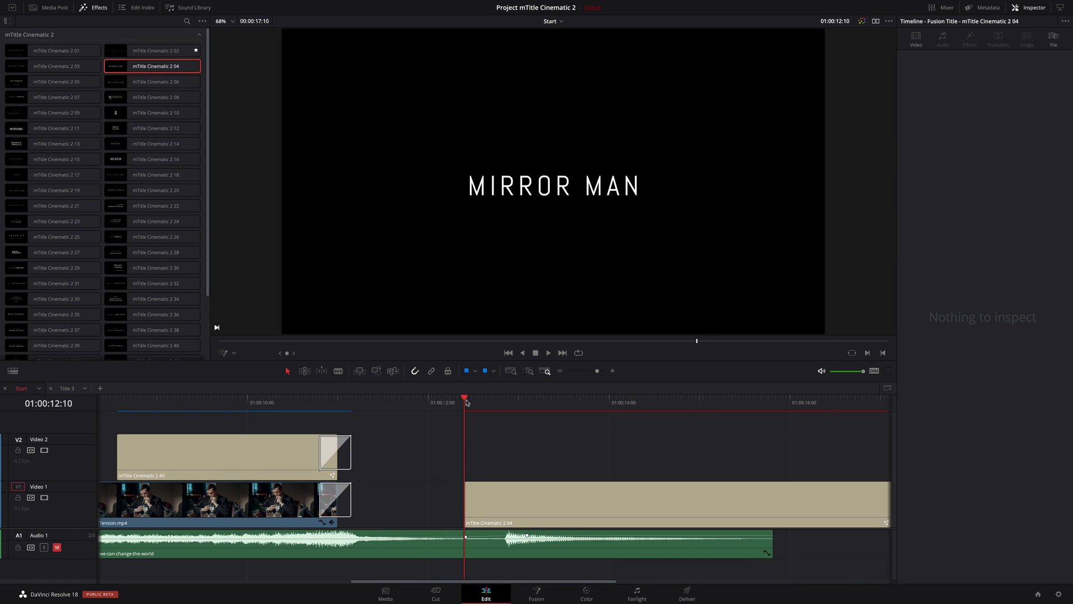
drag(467, 402, 634, 408)
click(671, 503)
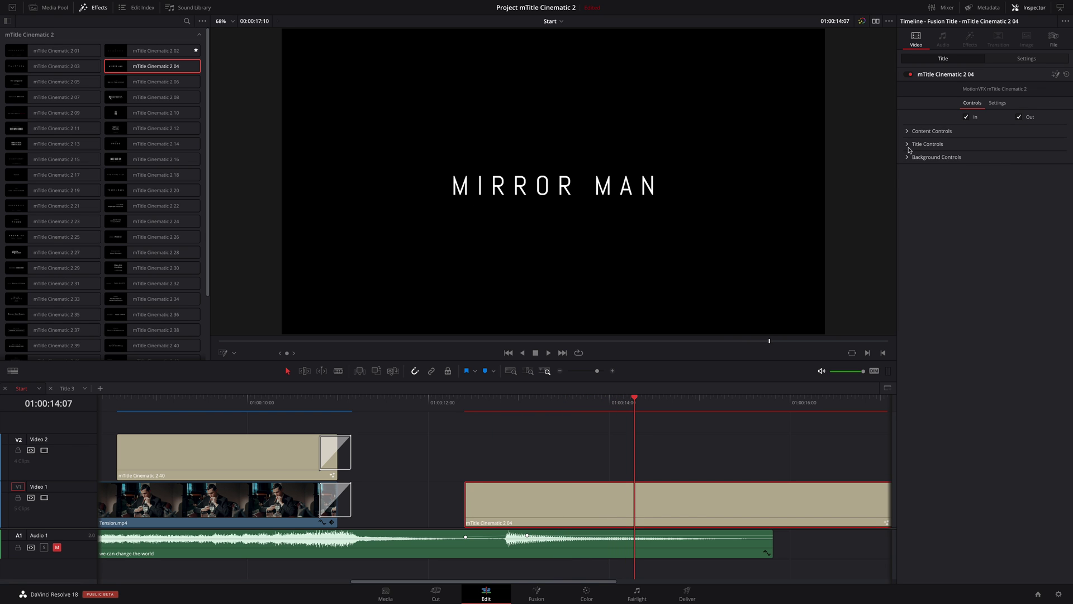
click(907, 144)
triple_click(923, 166)
text(MTITLE CINEMA)
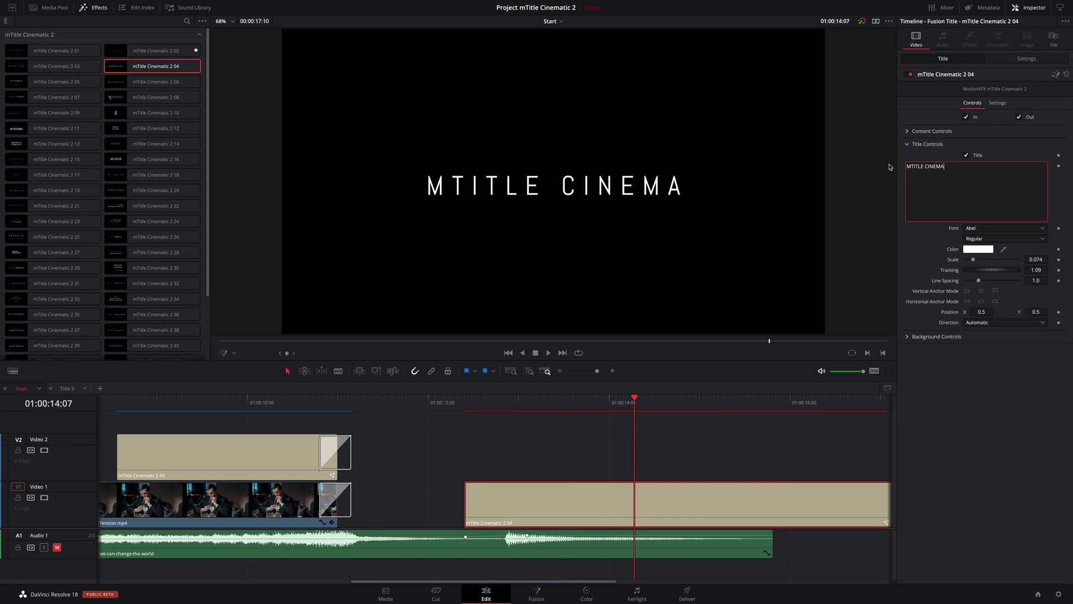
text(TIC 2)
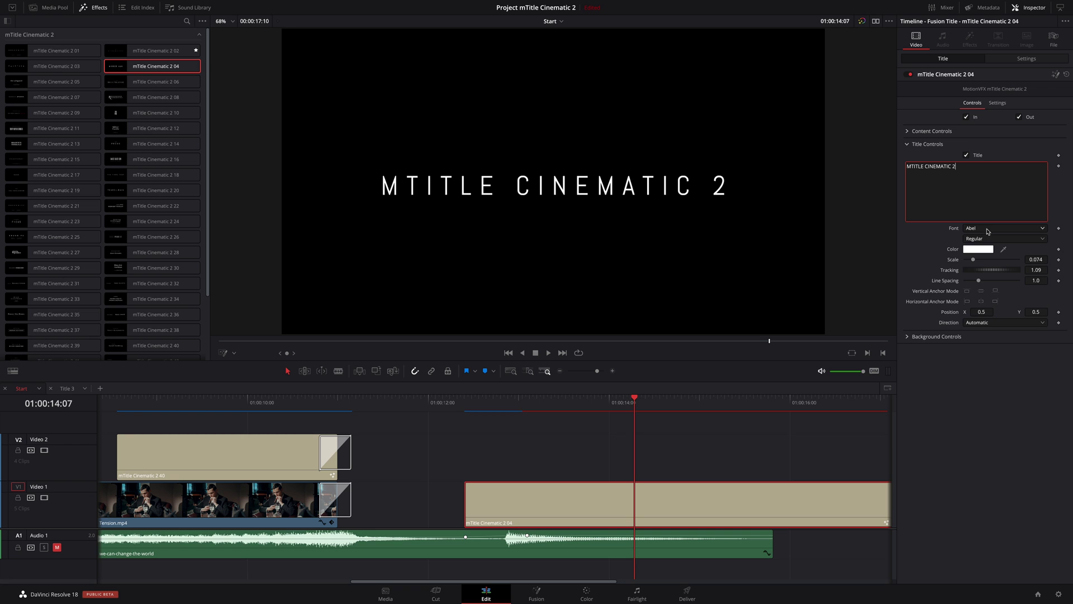
- Give the title Barlow Condensed Light, a smaller scale and 1.1 tracking
click(988, 228)
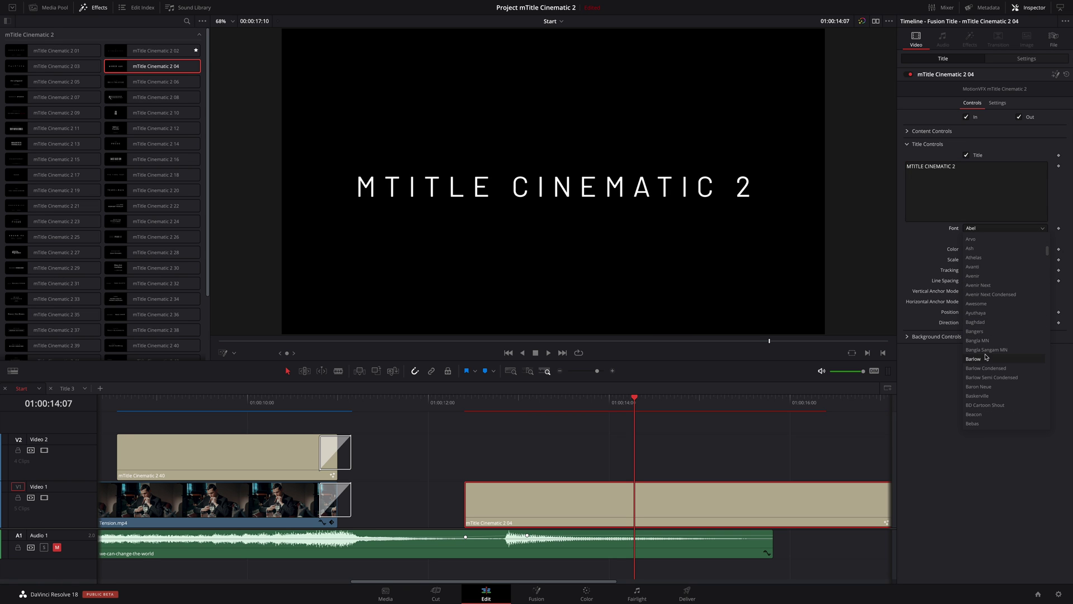
click(987, 367)
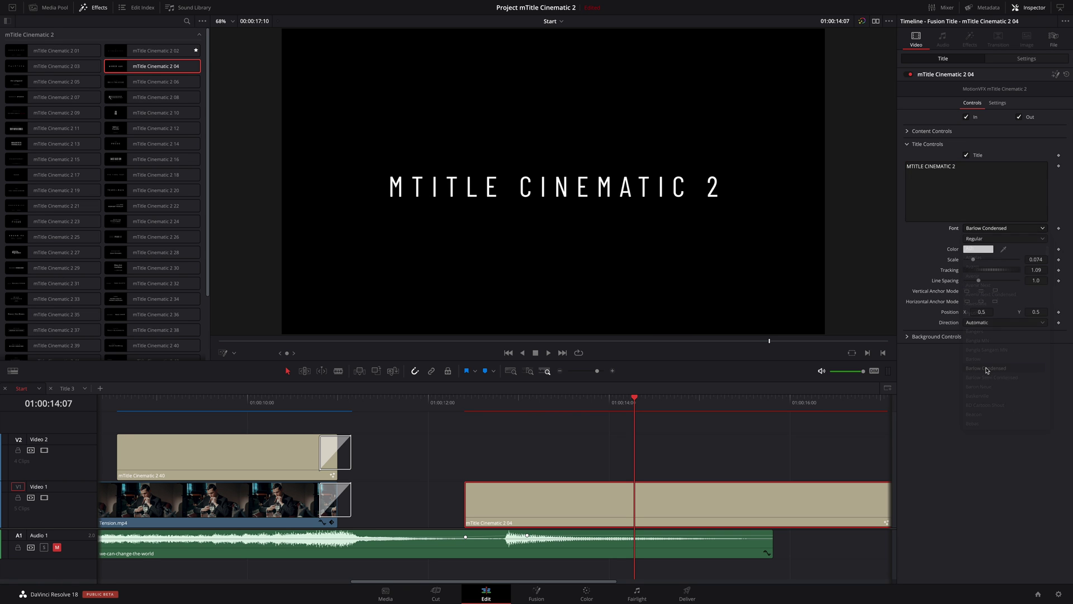
click(978, 240)
click(977, 260)
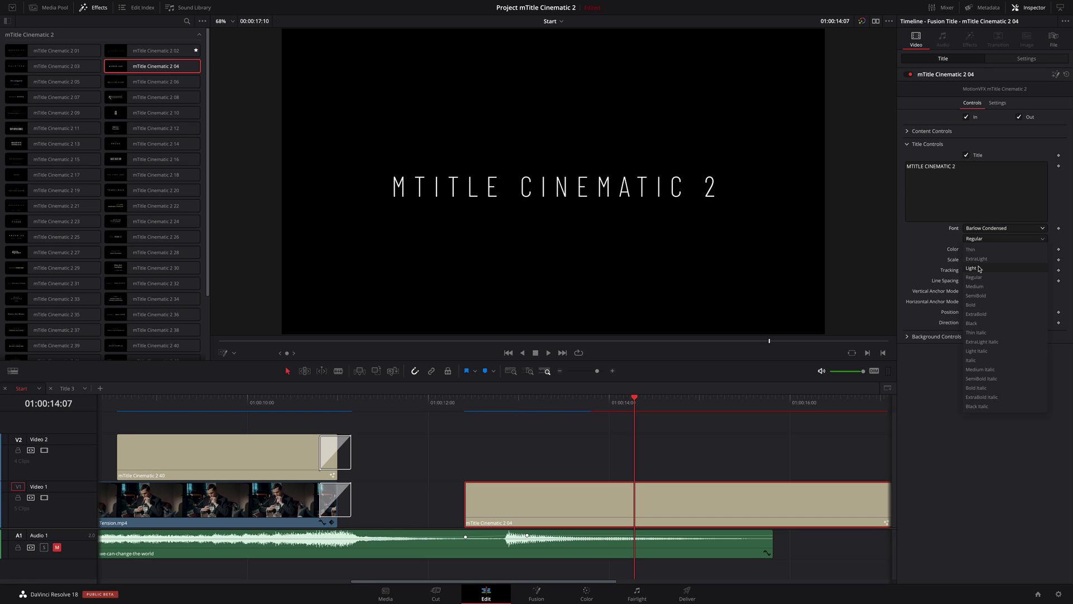
drag(973, 259, 970, 259)
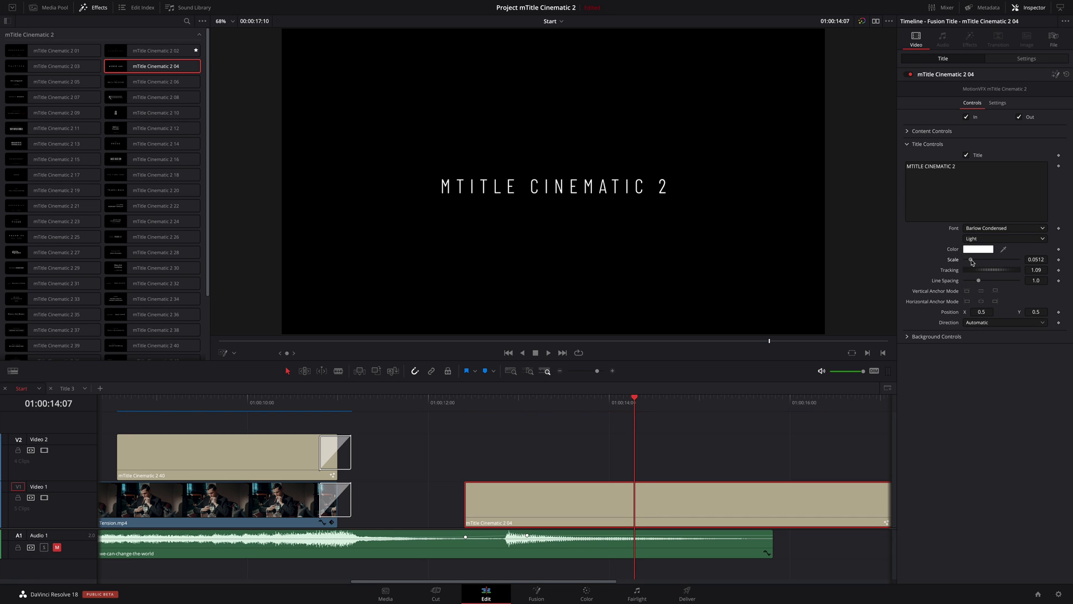
click(1038, 259)
text(0.045)
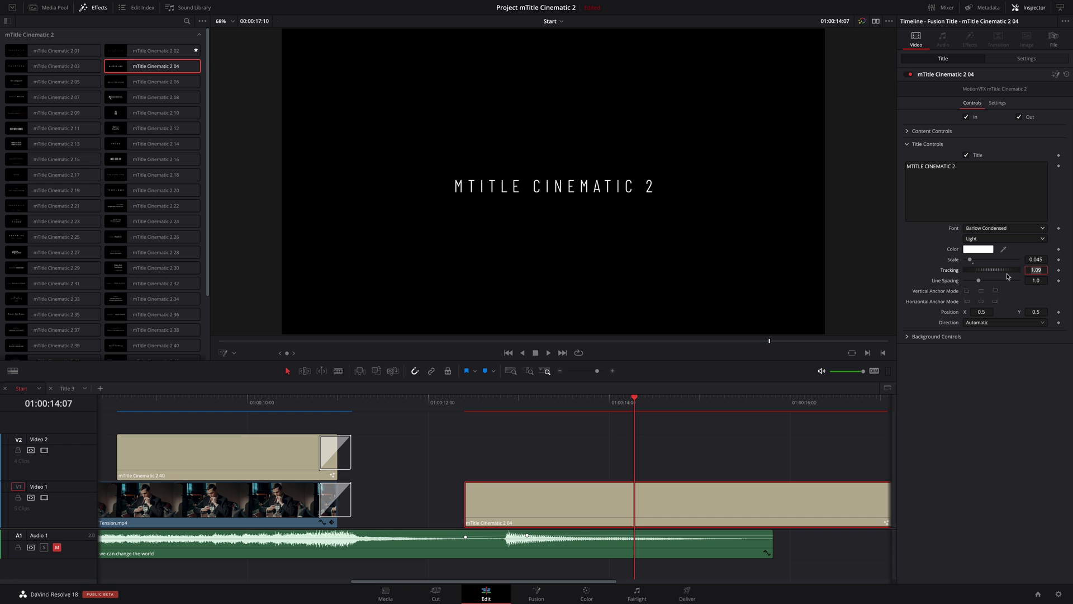
text(1.1)
key(Return)
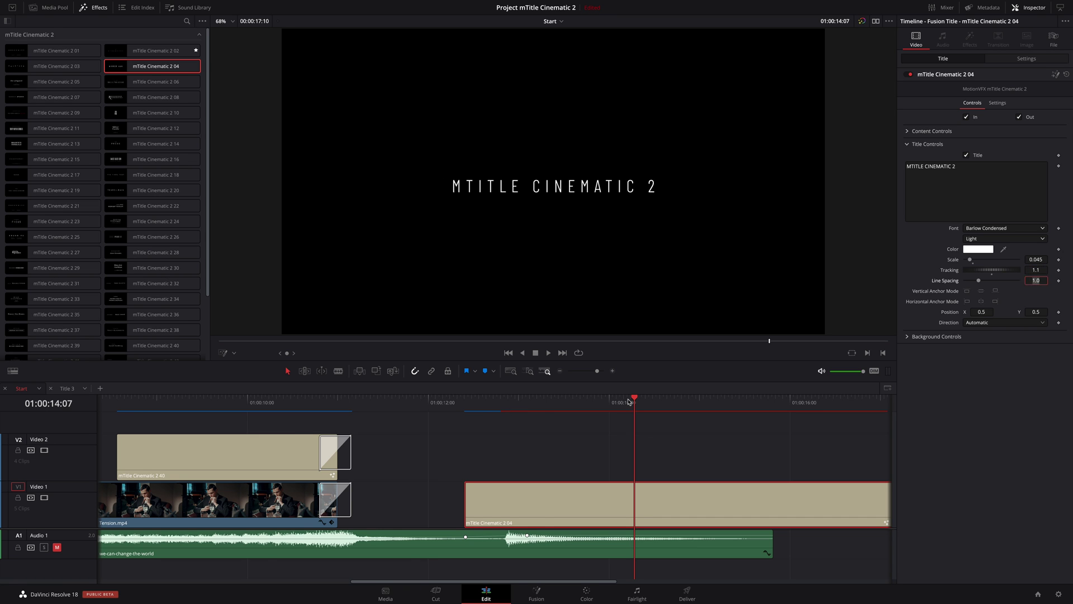
click(291, 401)
drag(291, 401, 471, 417)
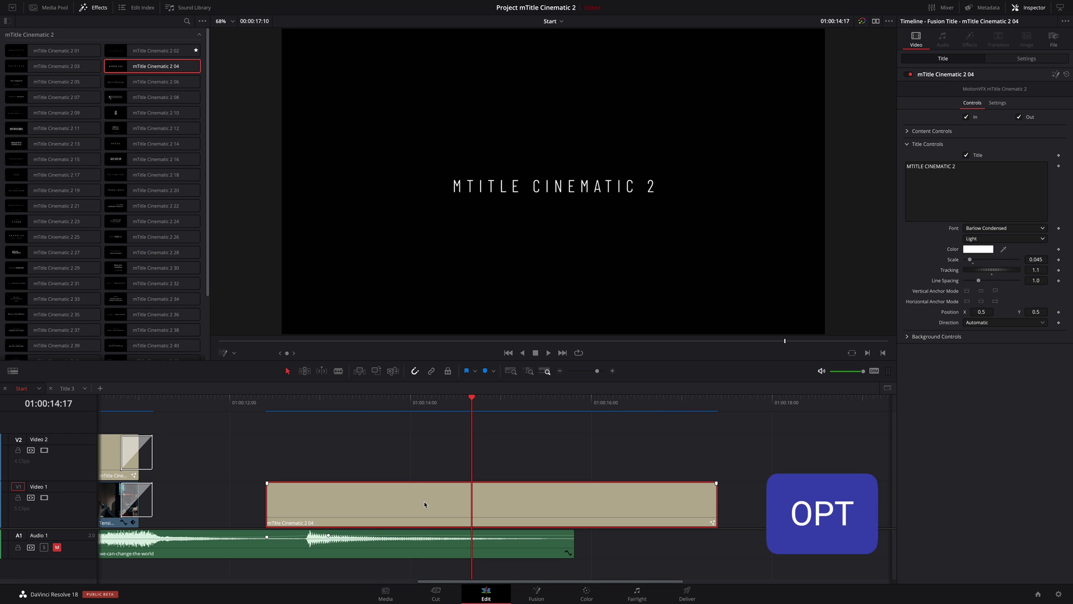
- Duplicate the MTITLE CINEMATIC 2 title onto Video 2 and set the copy's weight to Regular
alt+drag(424, 500, 426, 463)
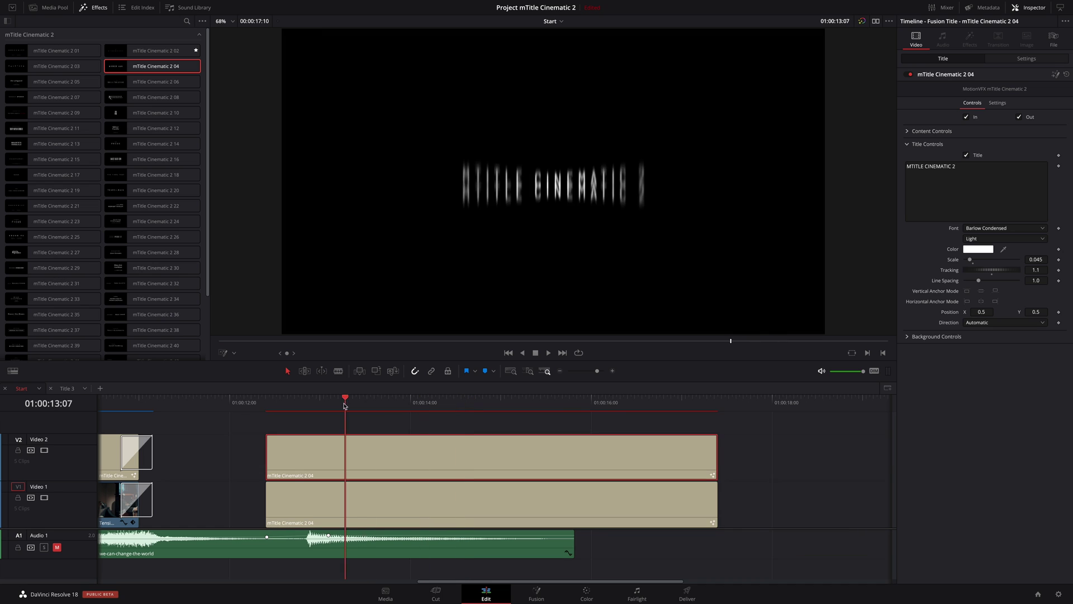
click(464, 407)
click(981, 240)
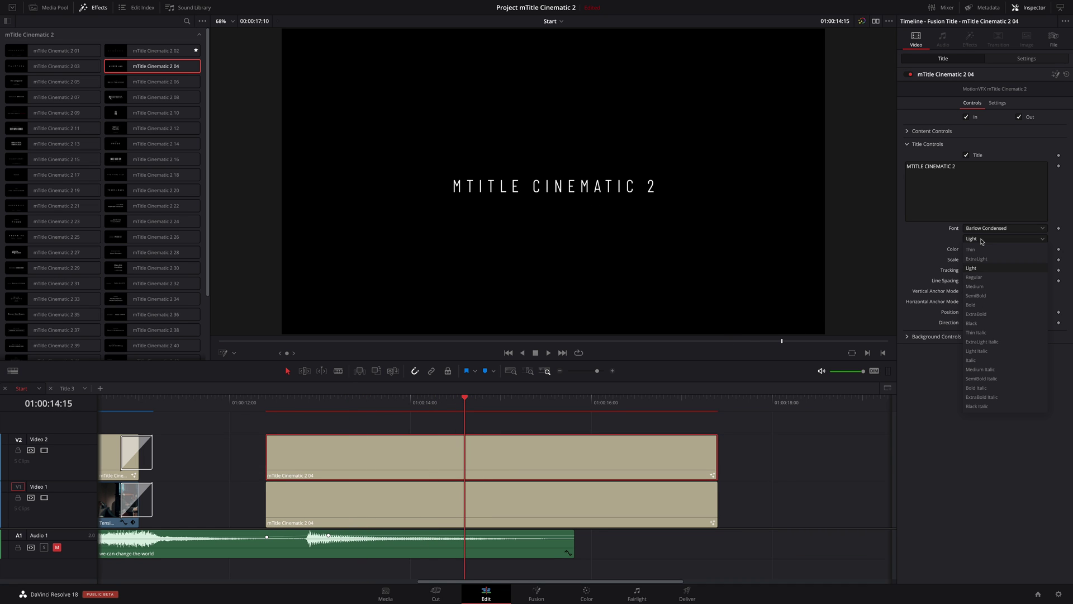
click(978, 277)
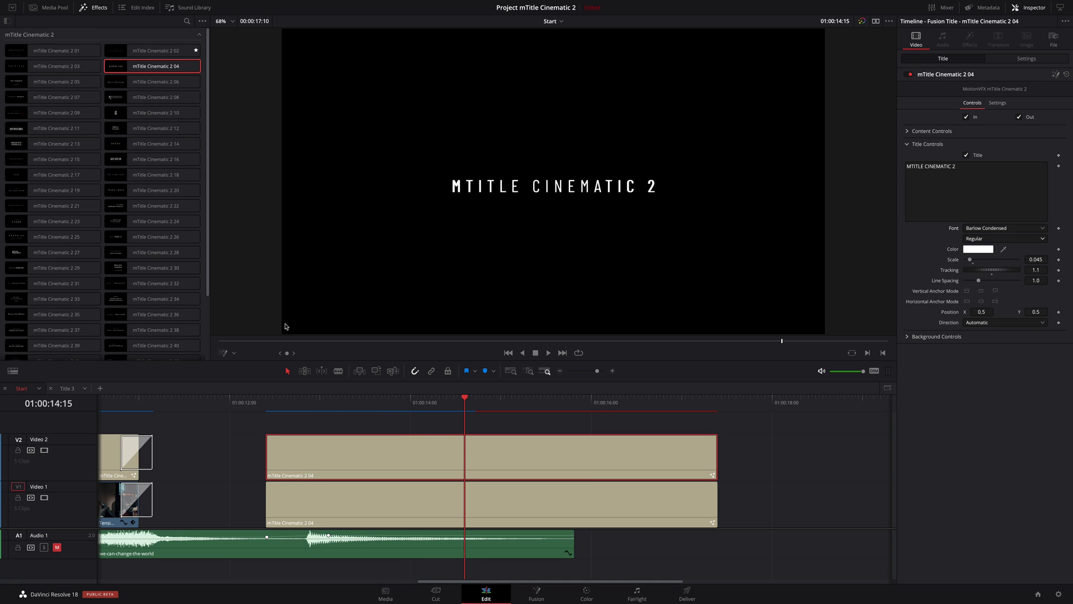
- With viewer Crop mode, crop the bold copy to 'CINEMATIC 2' and the light title to 'MTITLE'
click(235, 354)
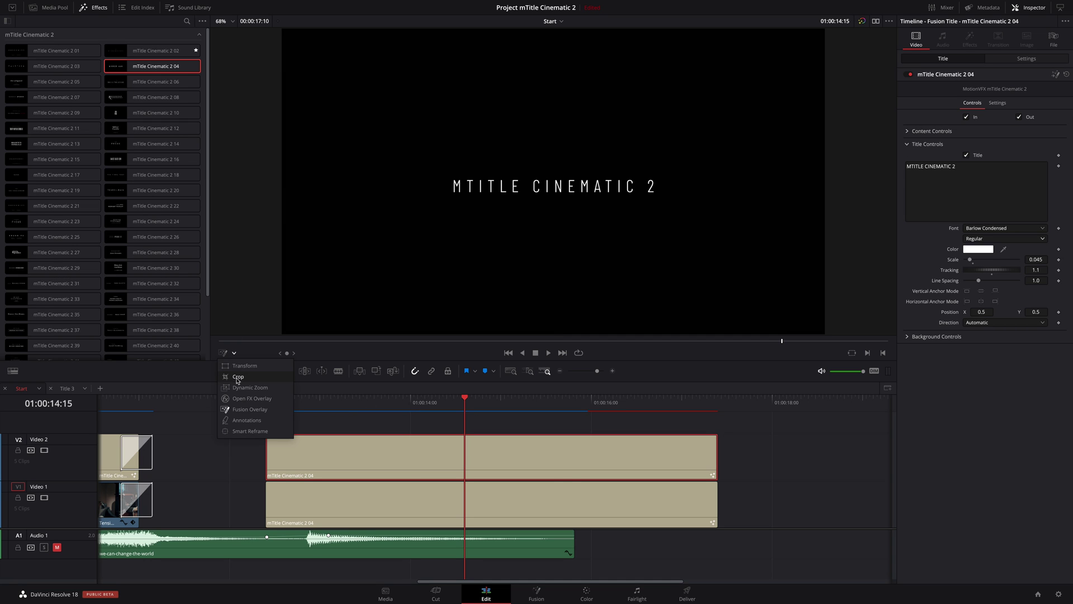
click(237, 378)
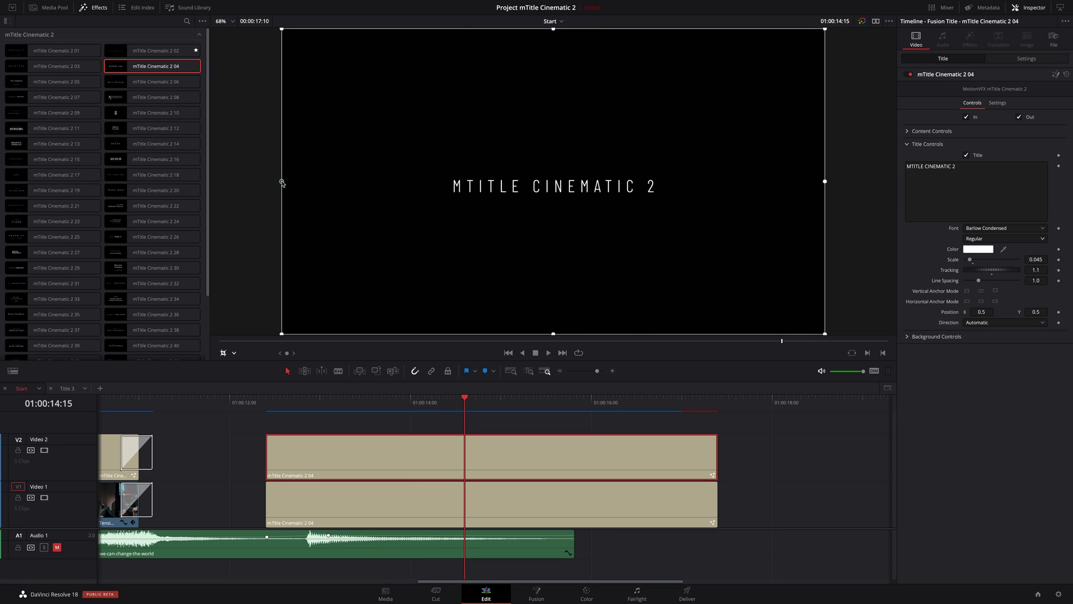
drag(282, 182, 529, 186)
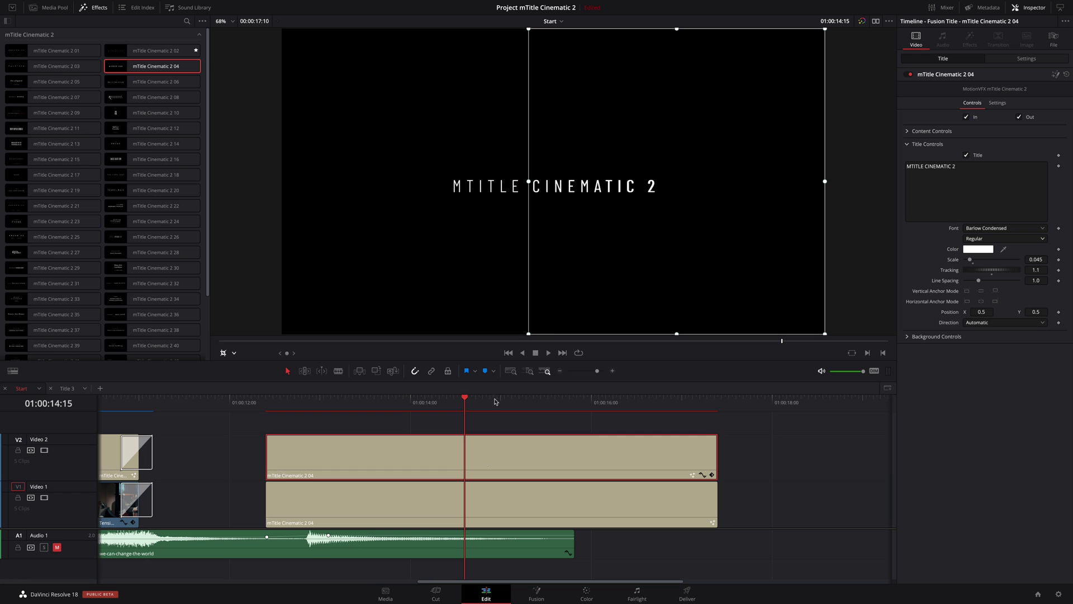
click(482, 506)
drag(825, 182, 525, 182)
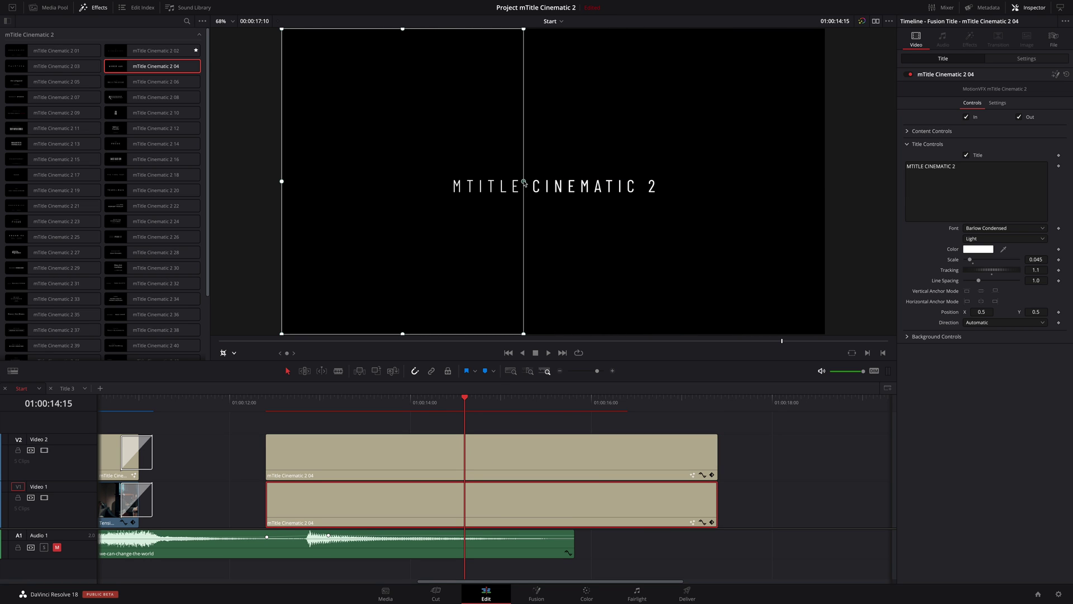
drag(269, 402, 428, 402)
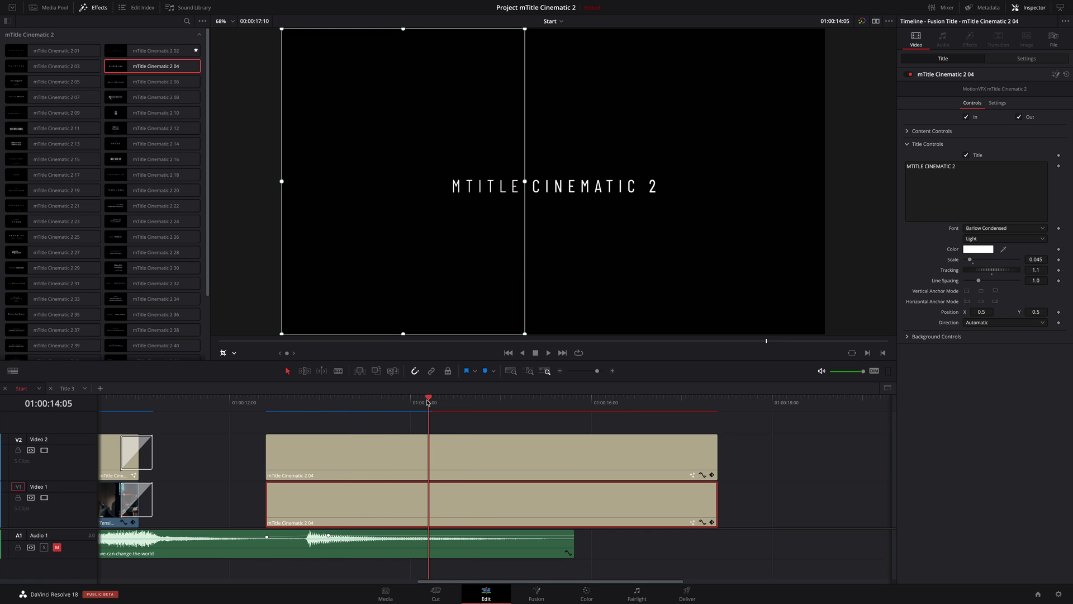
- Fine-tune the bold copy's Crop Left to about 1758.8 in the Inspector
click(491, 456)
click(1014, 61)
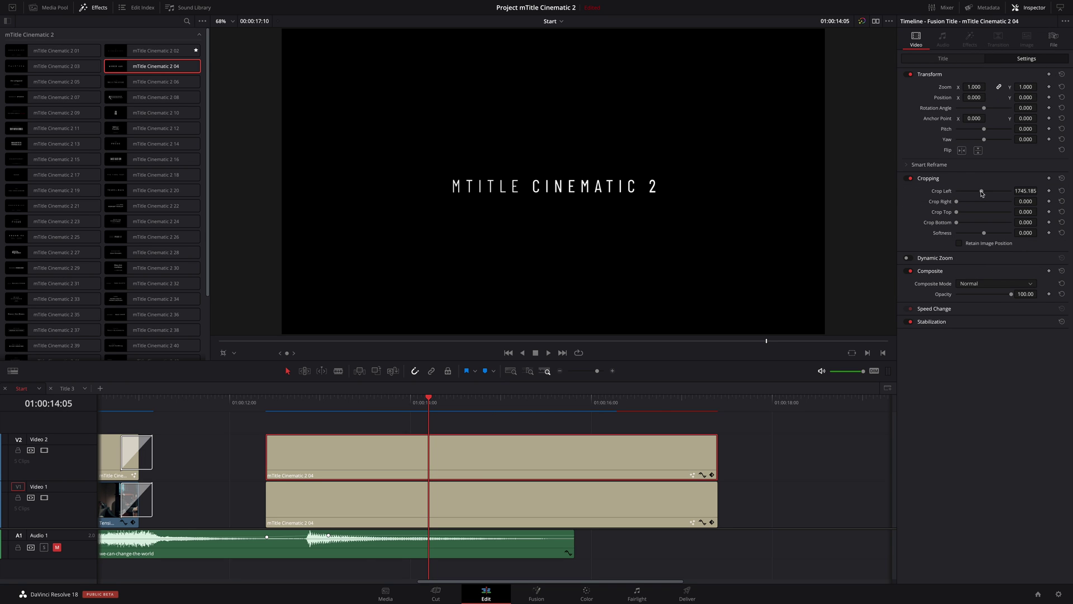
drag(984, 192, 982, 191)
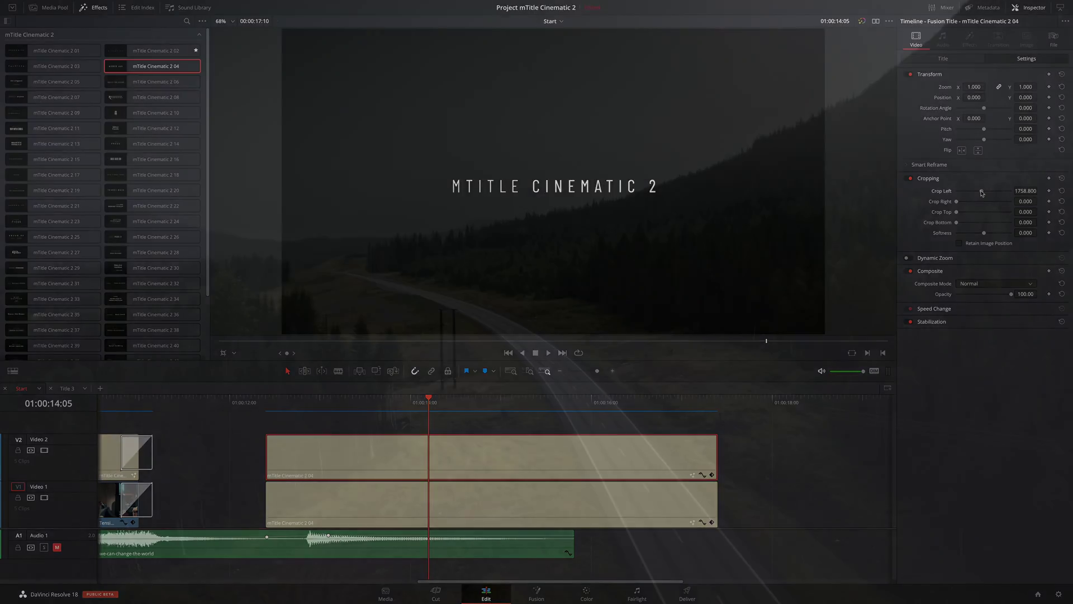